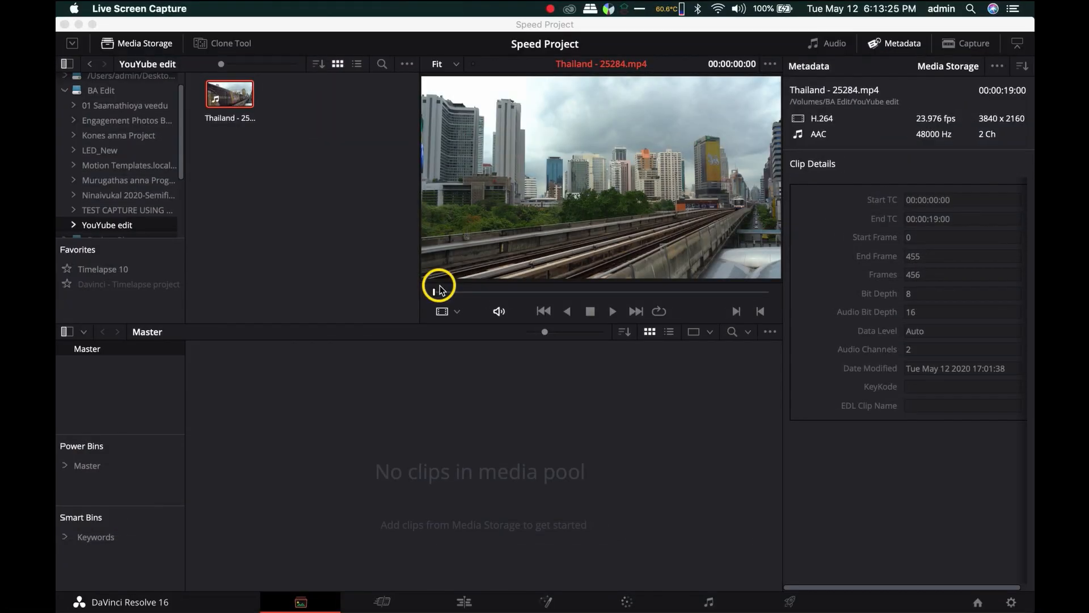
- Add the Thailand - 25284.mp4 clip from the YouYube edit folder to the media pool
drag(229, 93, 281, 428)
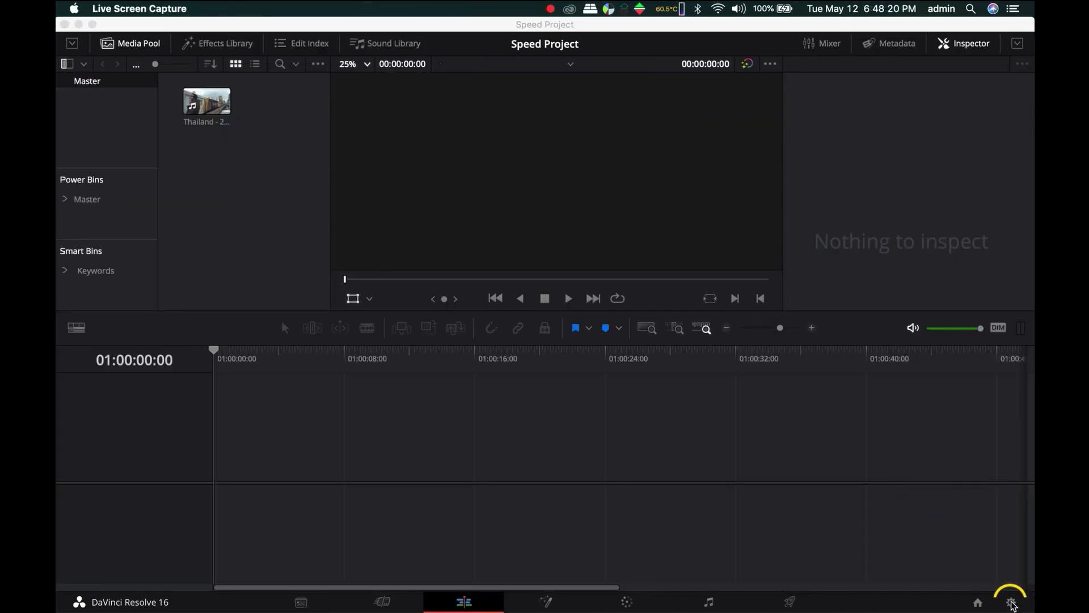
- Open the project settings and examine the master settings for timeline format, video monitoring, render cache, working folders and frame interpolation
click(1011, 602)
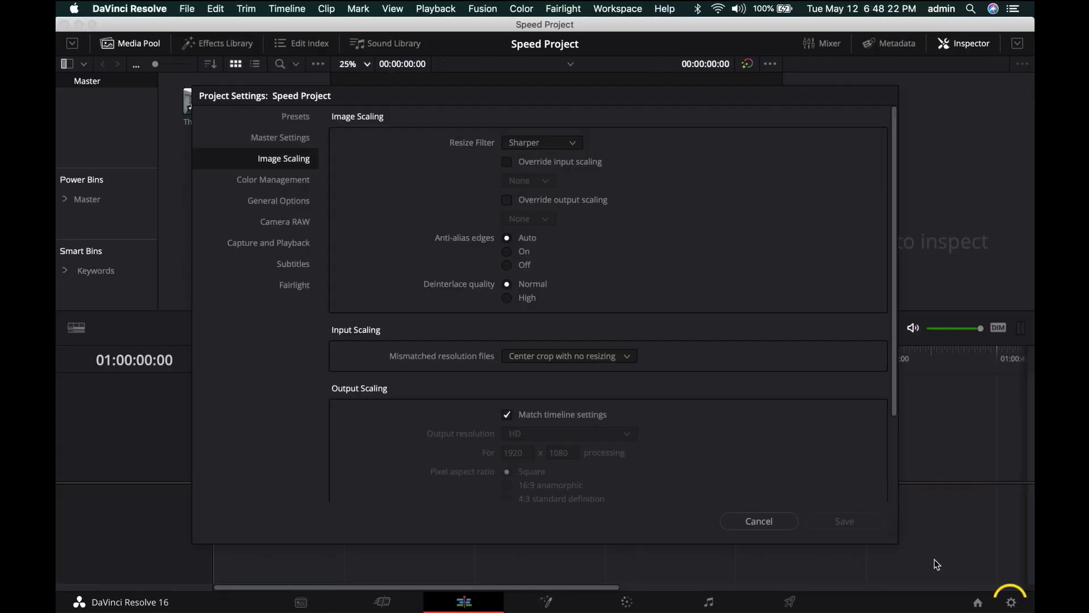
click(285, 138)
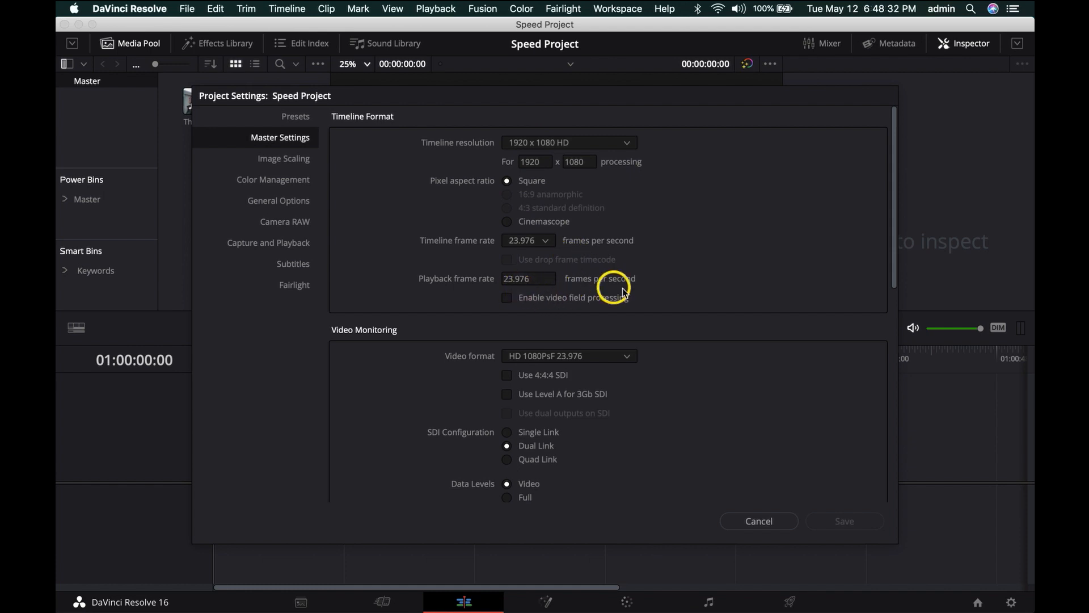
scroll(649, 428, down, 10)
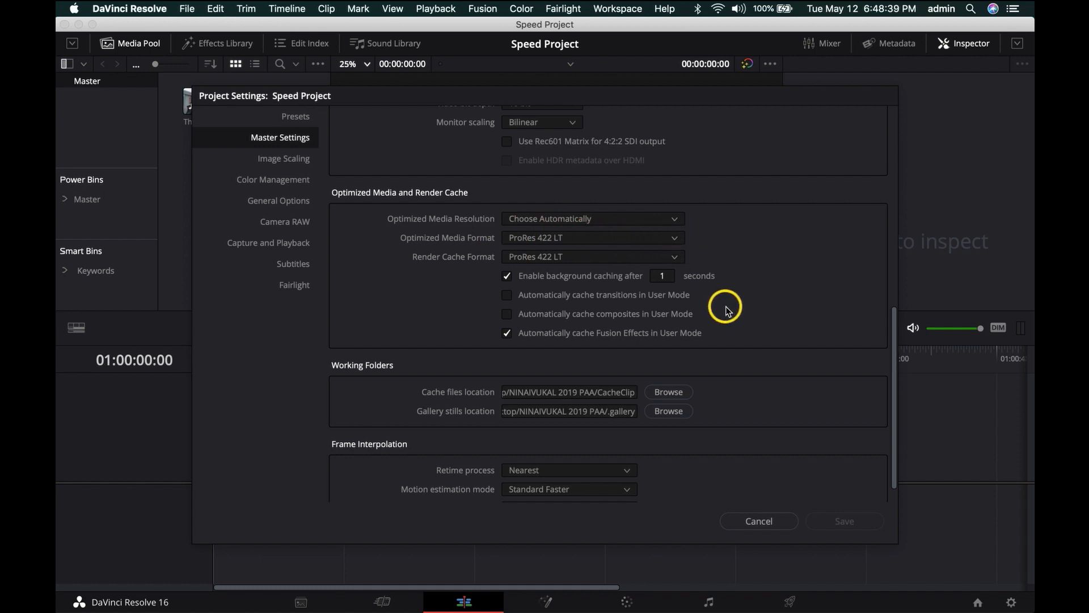
scroll(727, 306, down, 1)
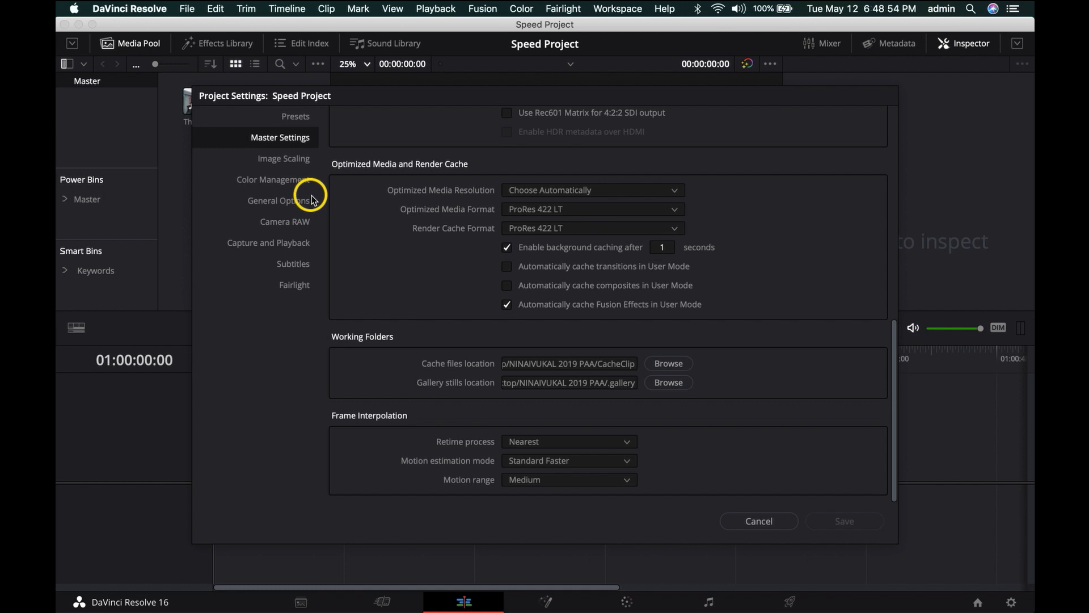
- Set the input scaling for mismatched resolution files to Scale entire image to fit
click(295, 165)
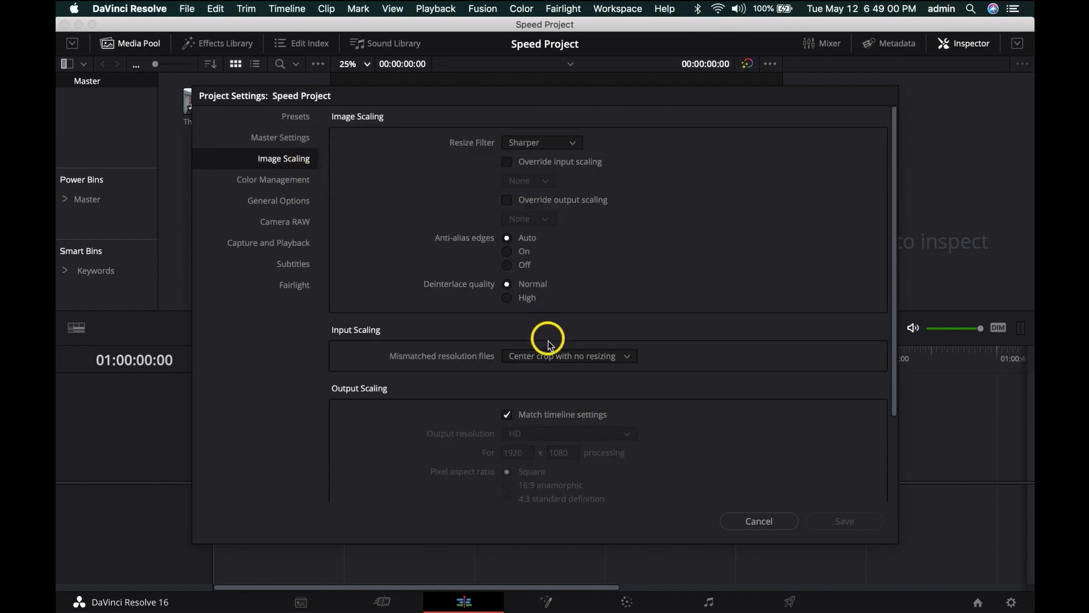
click(628, 357)
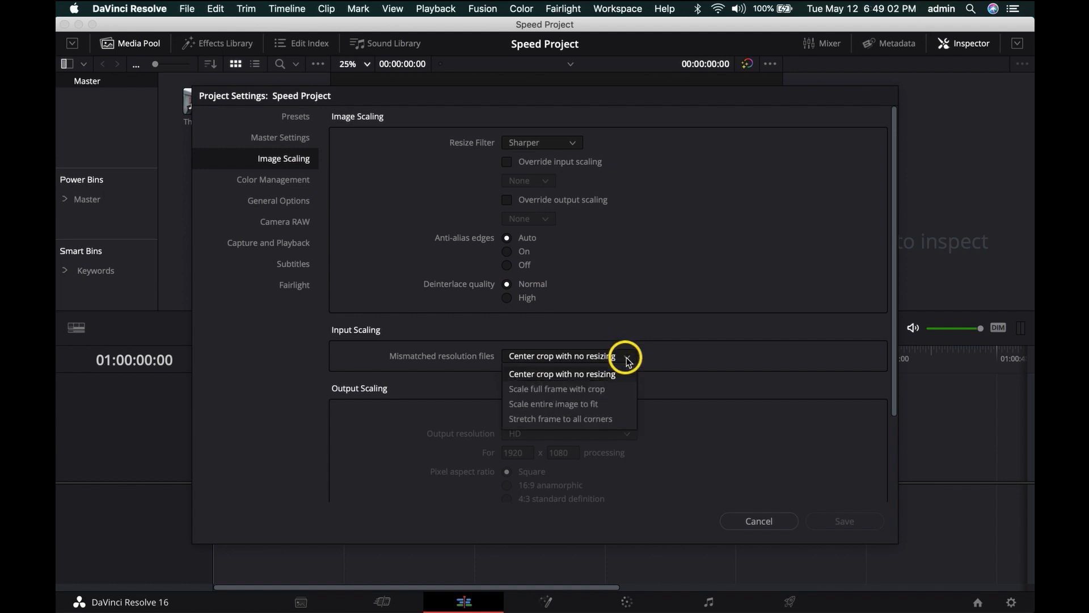
click(617, 403)
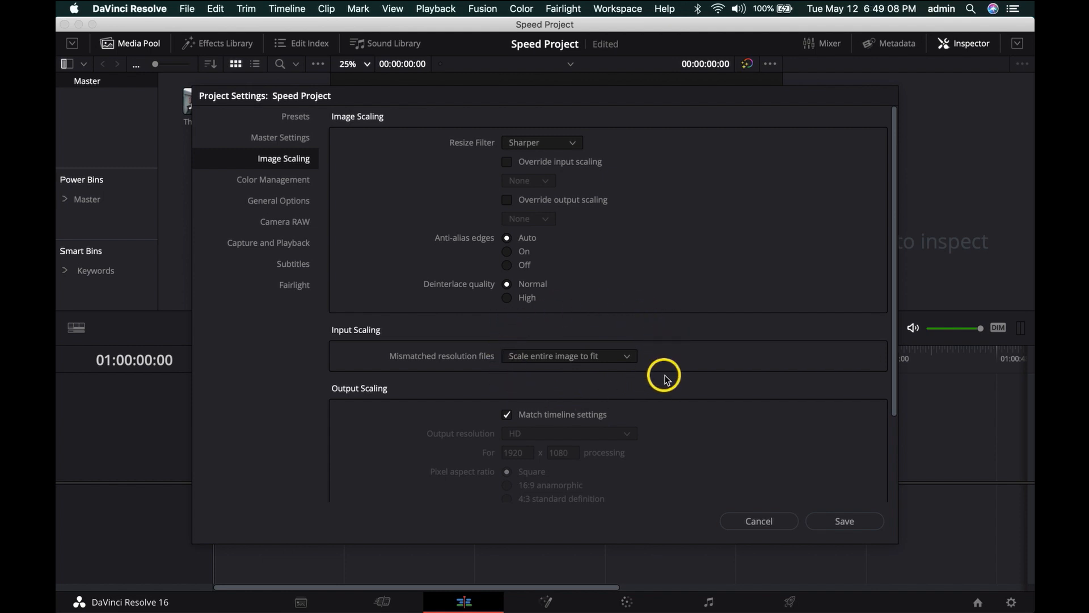
- Set the input scaling for mismatched resolution files to Center crop with no resizing and save the project settings
click(629, 358)
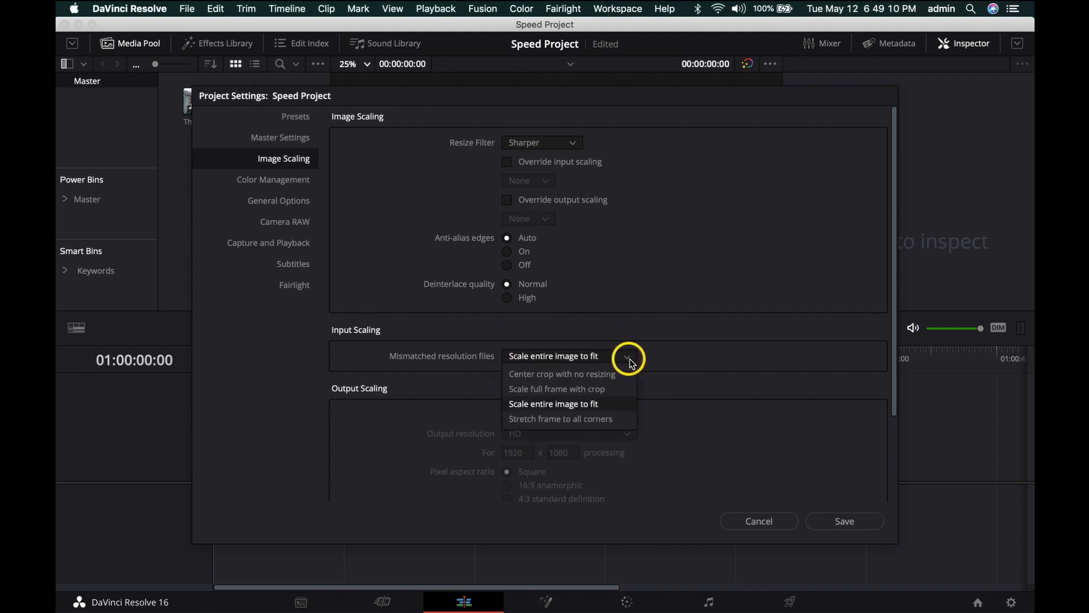
click(599, 374)
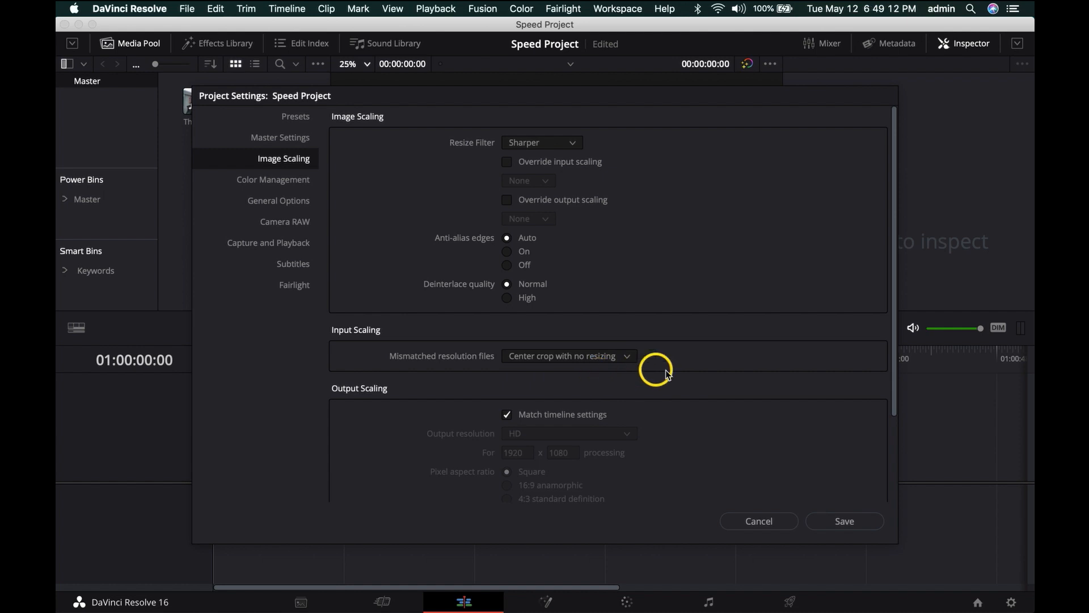
scroll(680, 376, down, 4)
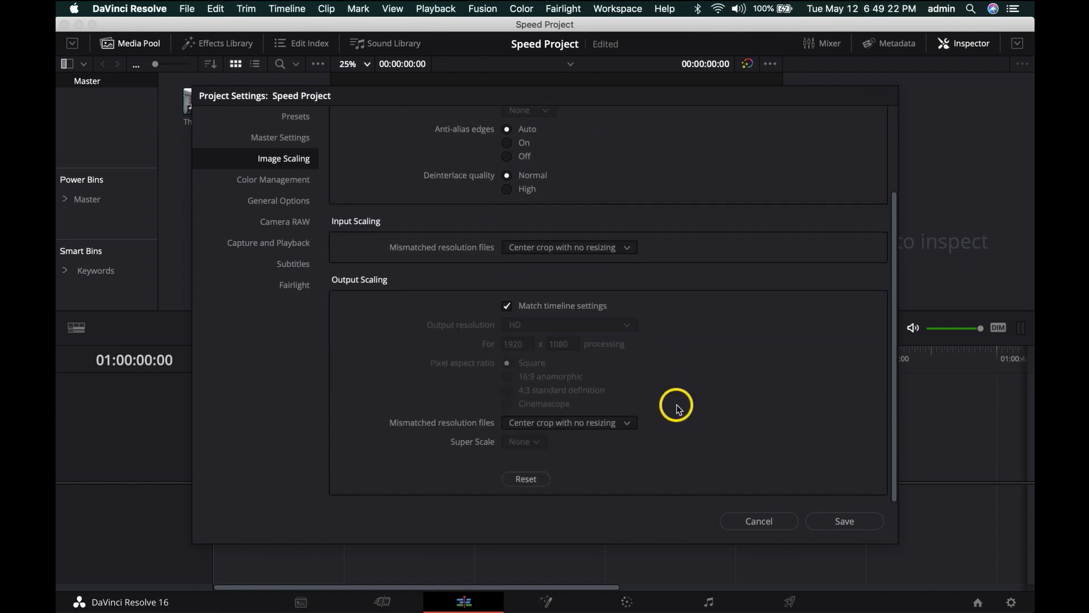
click(842, 520)
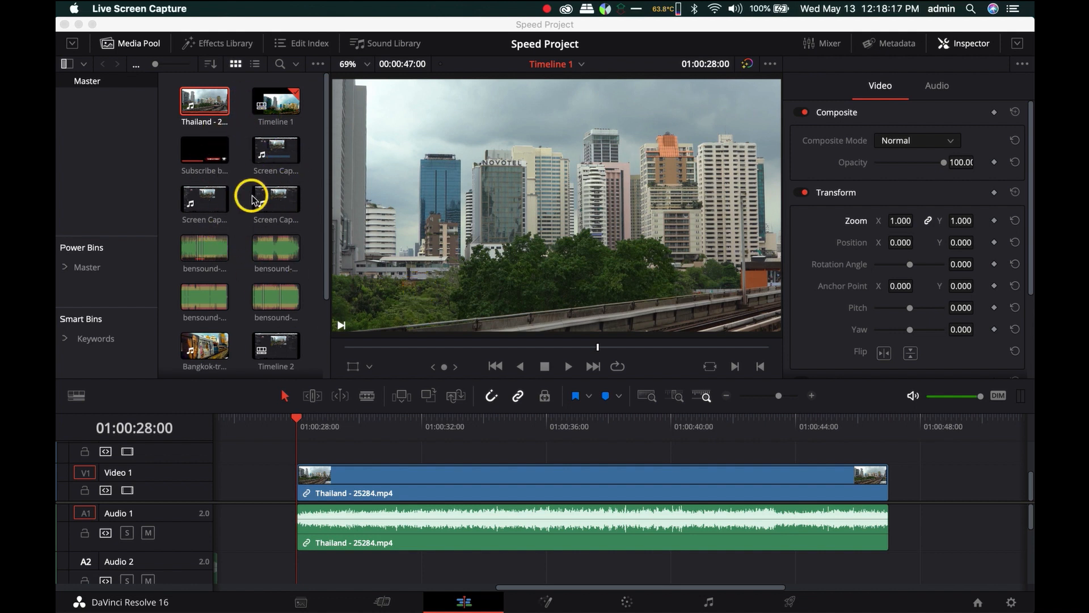
- Hide the media pool, set the Thailand clip's zoom to 0.500 on X and Y, and check its frame with the transform overlay
click(126, 42)
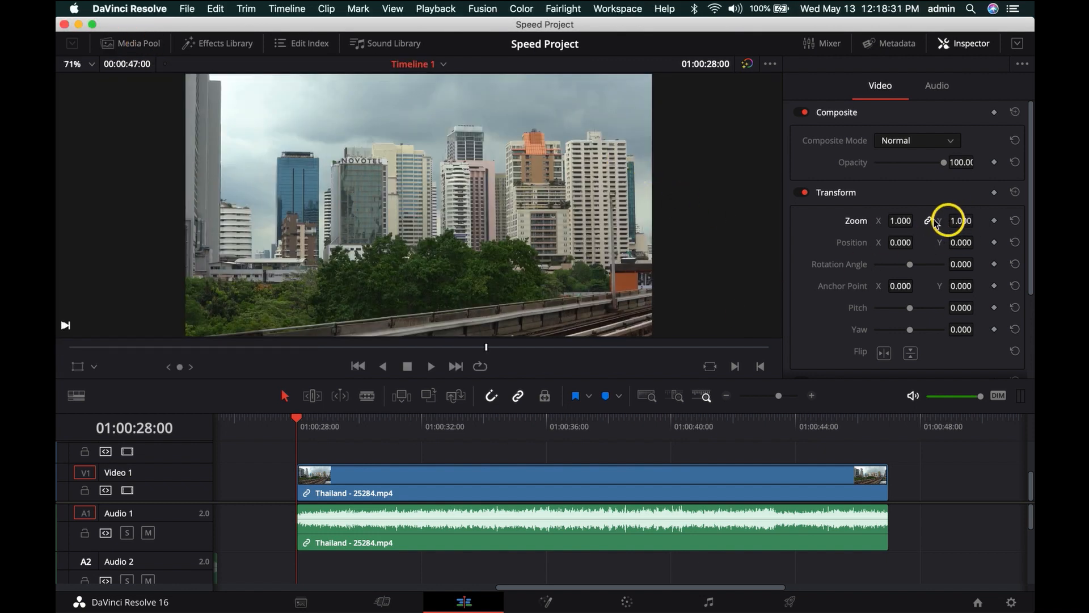
click(904, 221)
text(.5)
key(Return)
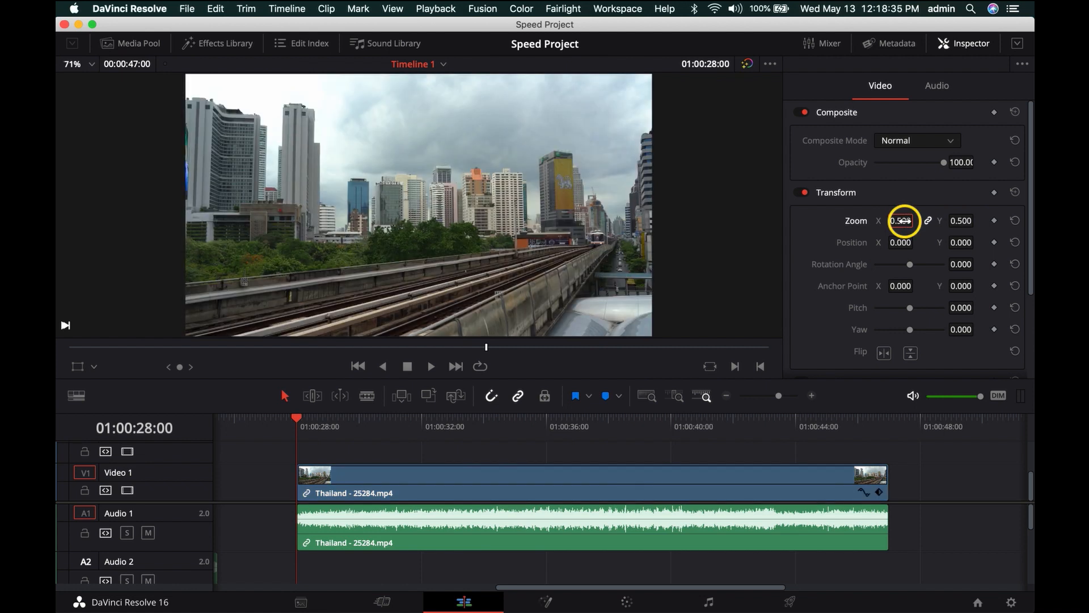
click(78, 367)
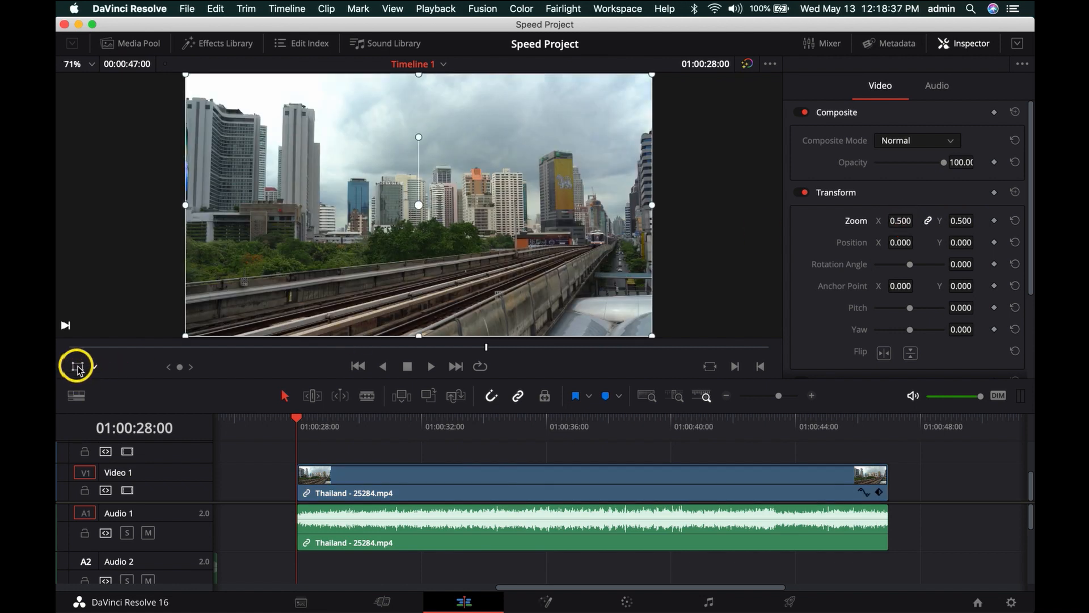
click(78, 367)
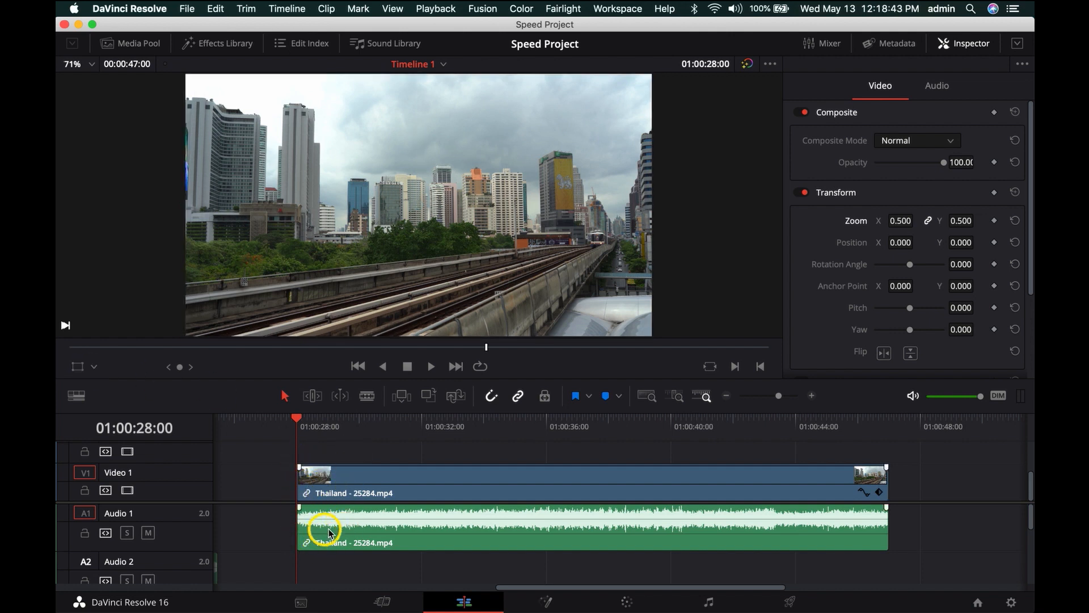
- Unlink the Thailand clip's audio from its video and delete the audio from track Audio 1
click(349, 480)
key(alt+super+l)
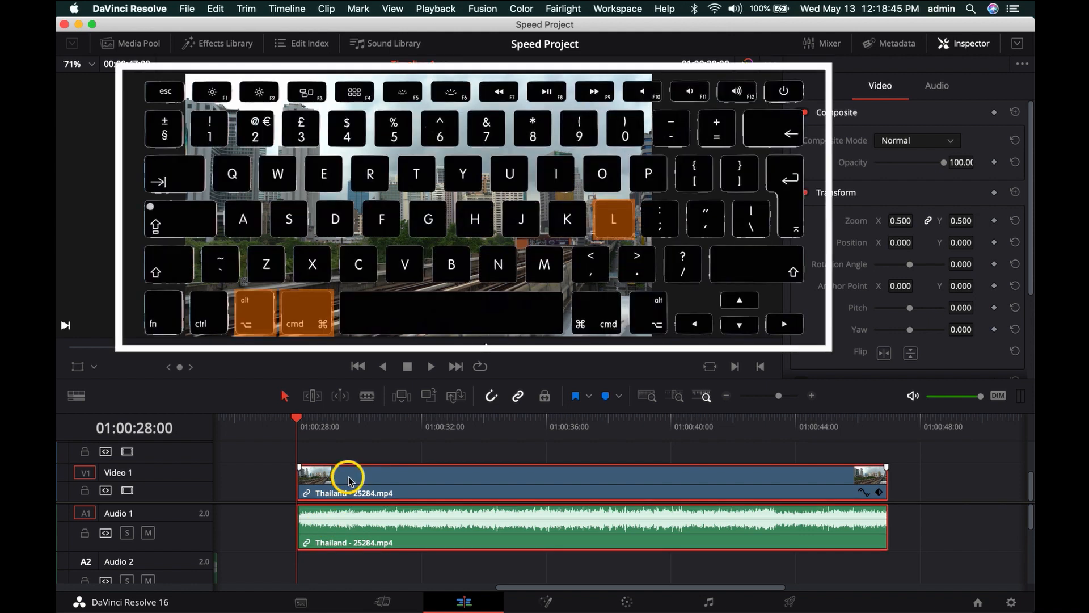
click(348, 529)
click(352, 531)
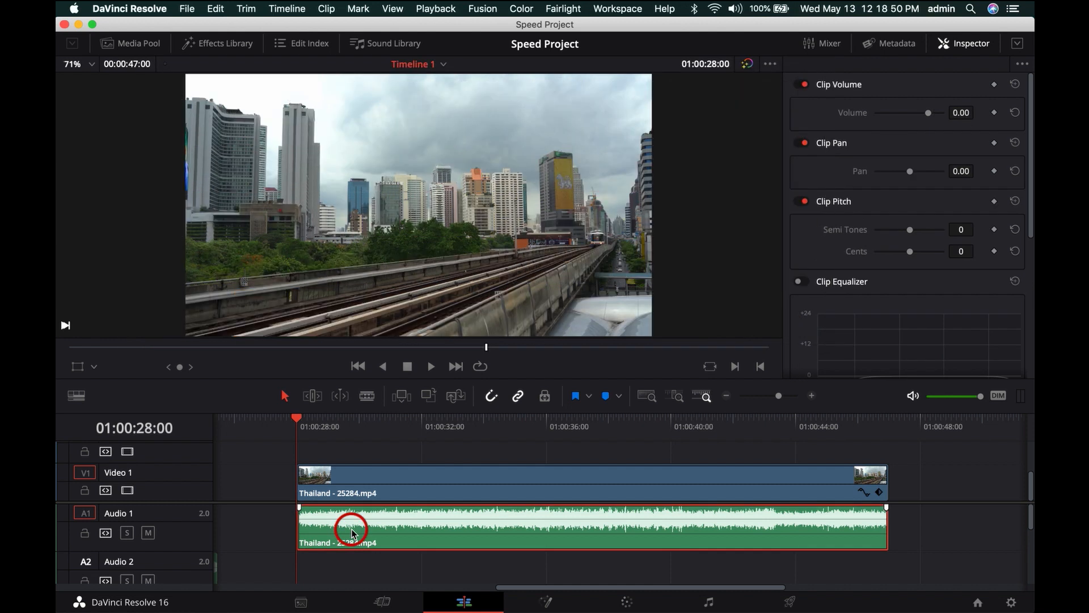
key(Delete)
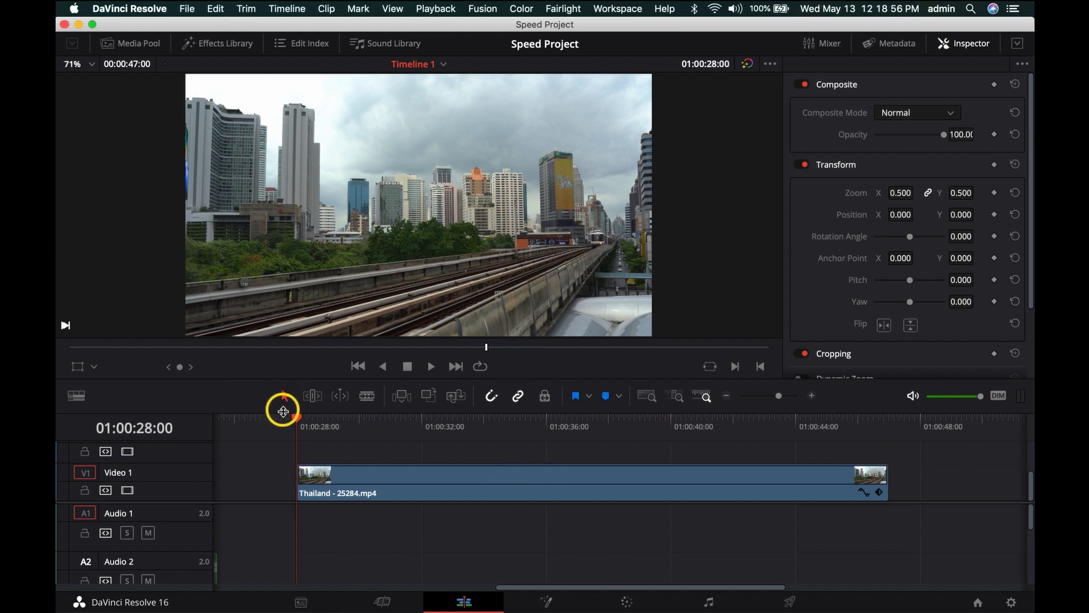
- Show the retime controls on the Thailand clip on track Video 1
click(461, 480)
key(super+r)
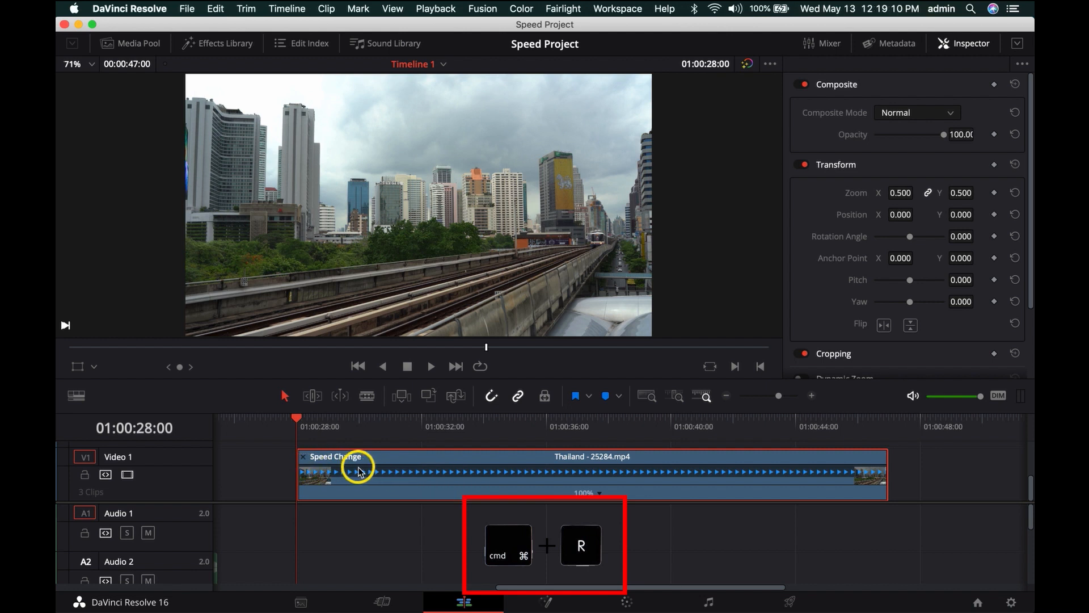
key(super+r)
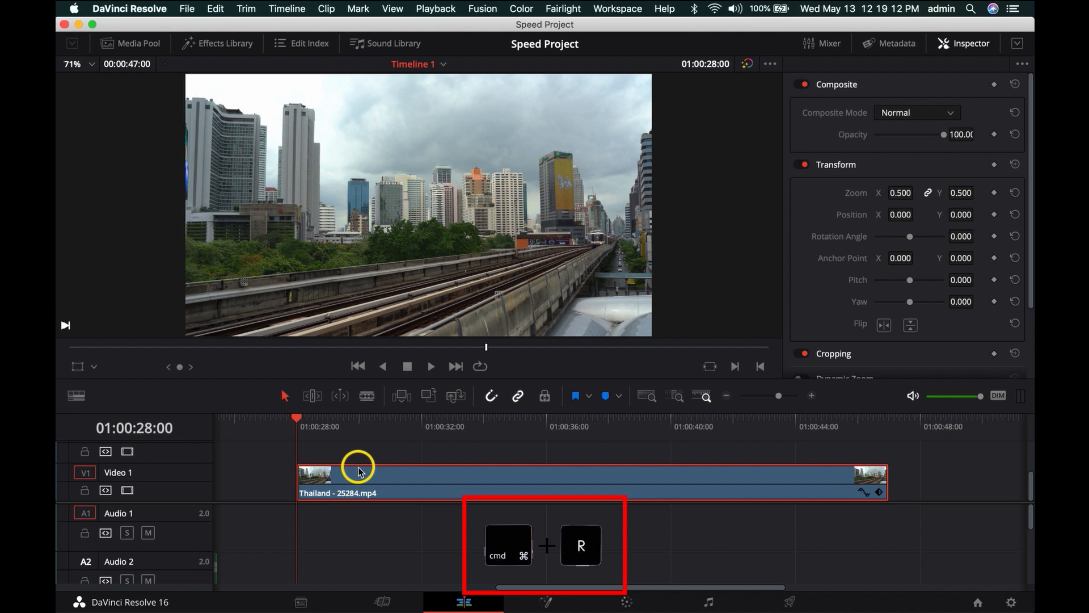
key(super+r)
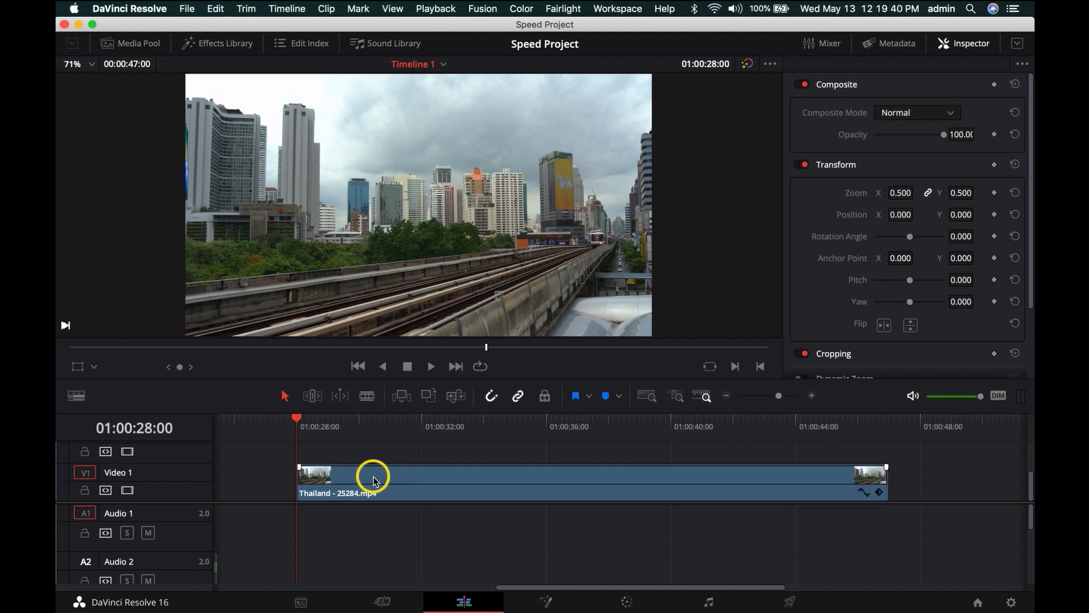
right_click(372, 474)
click(491, 289)
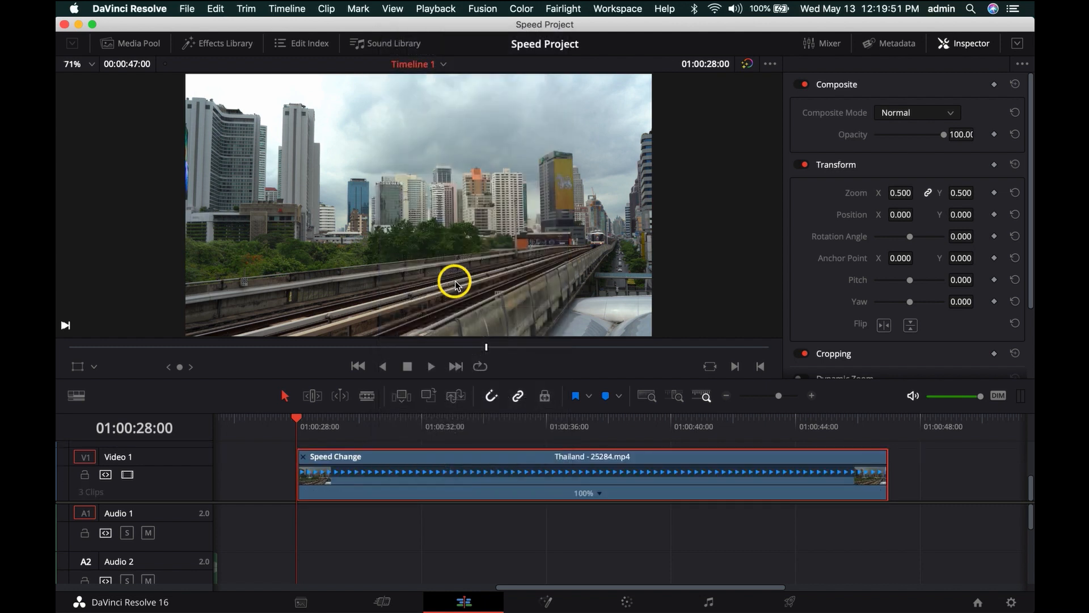
click(503, 542)
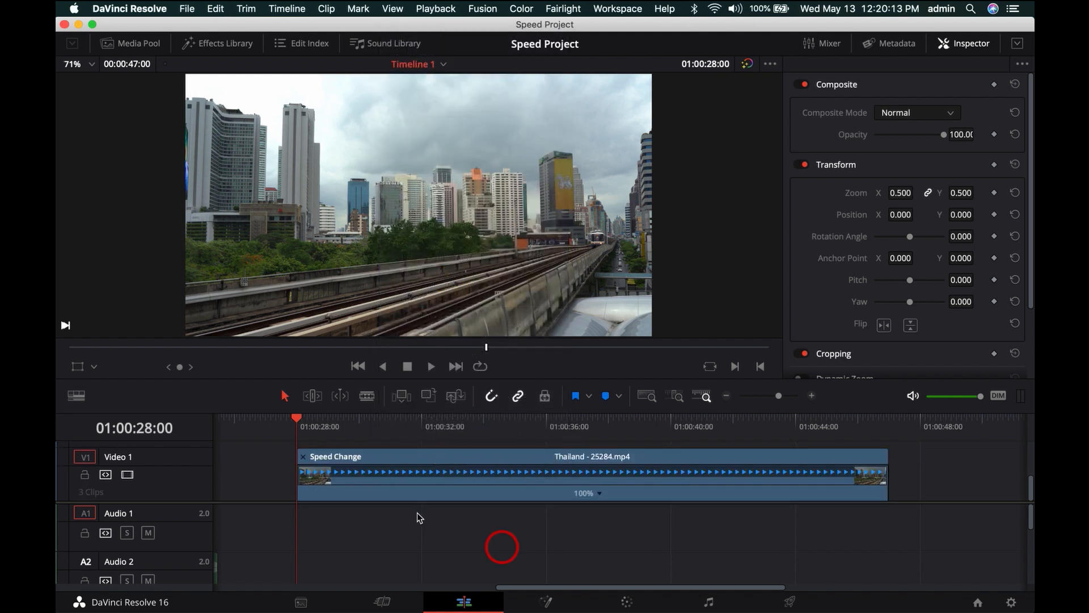
- Place the playhead at 01:00:30:08, review the clip's speed options and apply Reset Clip
click(367, 418)
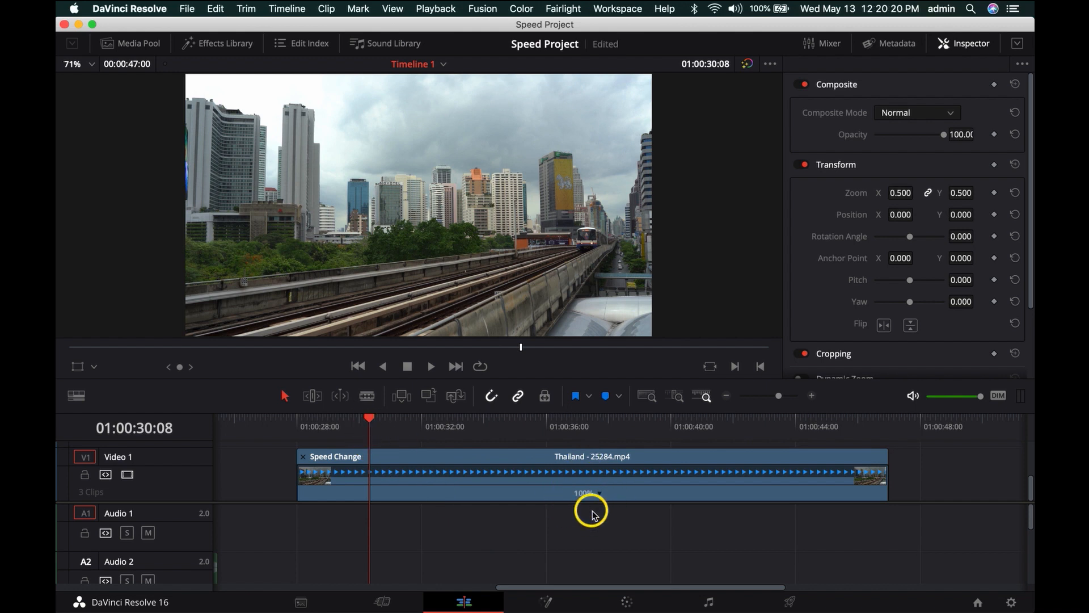
click(601, 495)
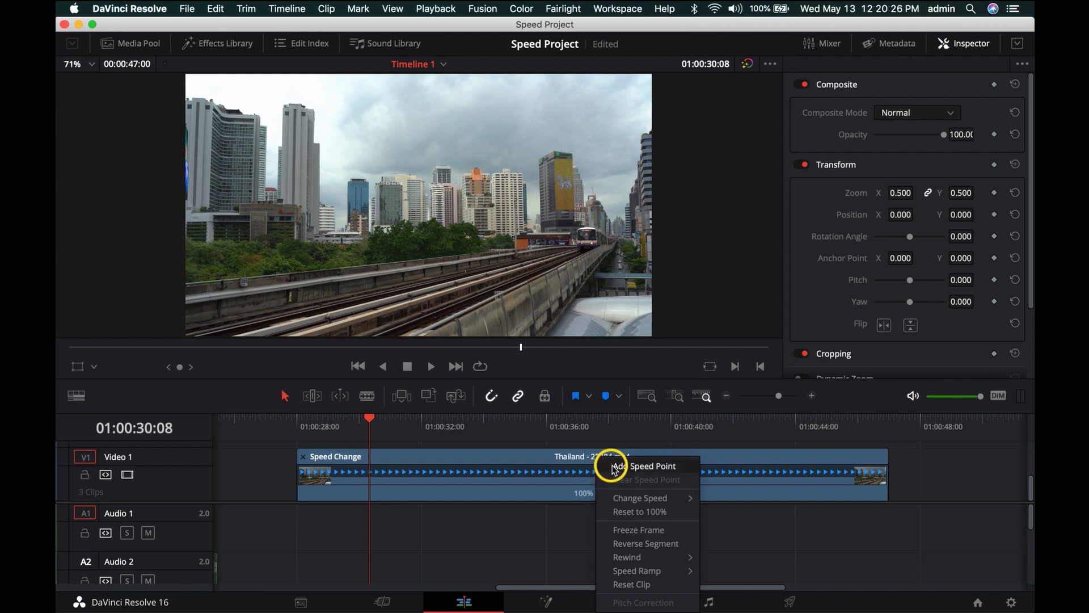
mouse_move(620, 505)
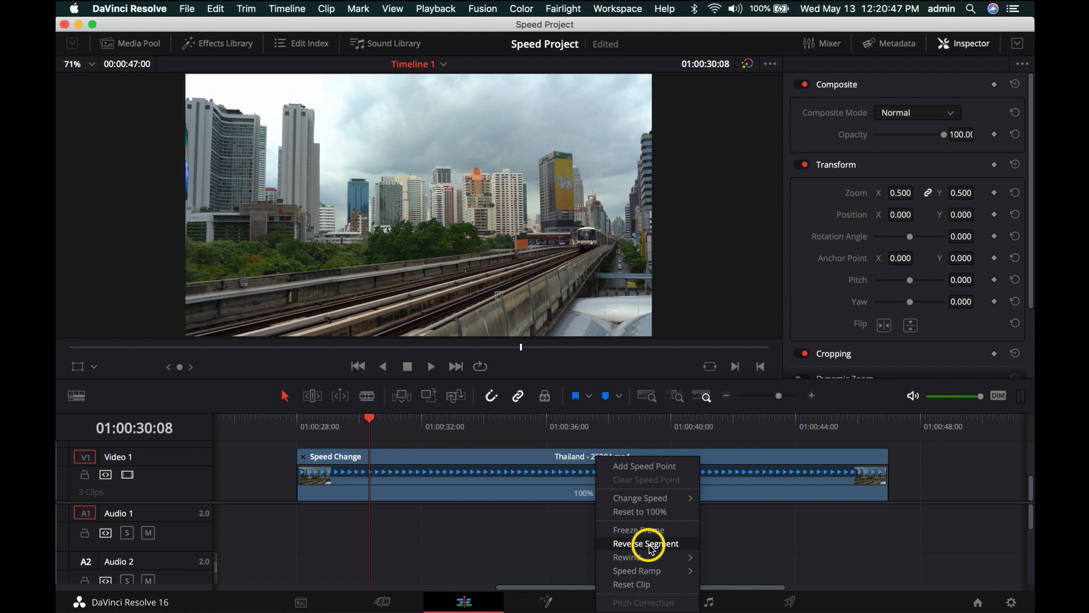
mouse_move(630, 559)
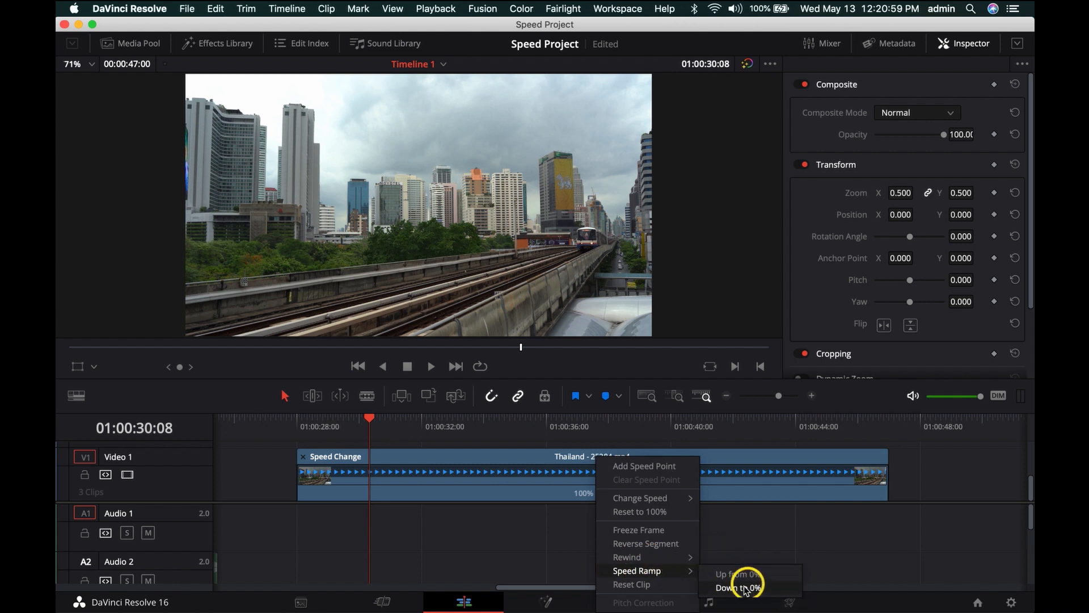
click(651, 584)
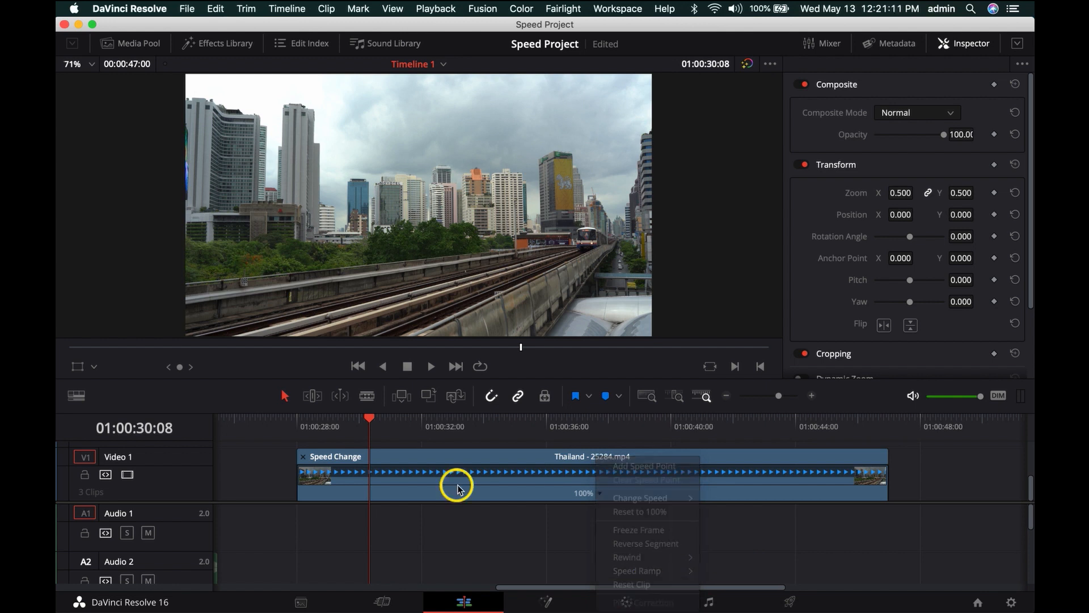
- Add speed points to the Thailand clip at 01:00:30:08, 01:00:34:16 and 01:00:42:03
click(598, 497)
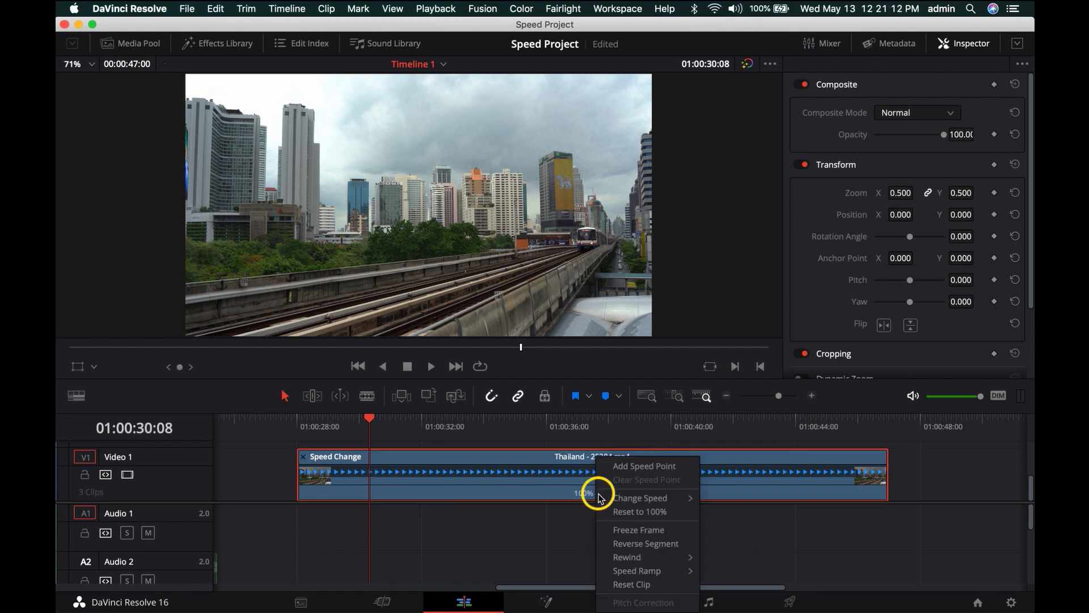
click(651, 466)
click(505, 419)
click(638, 493)
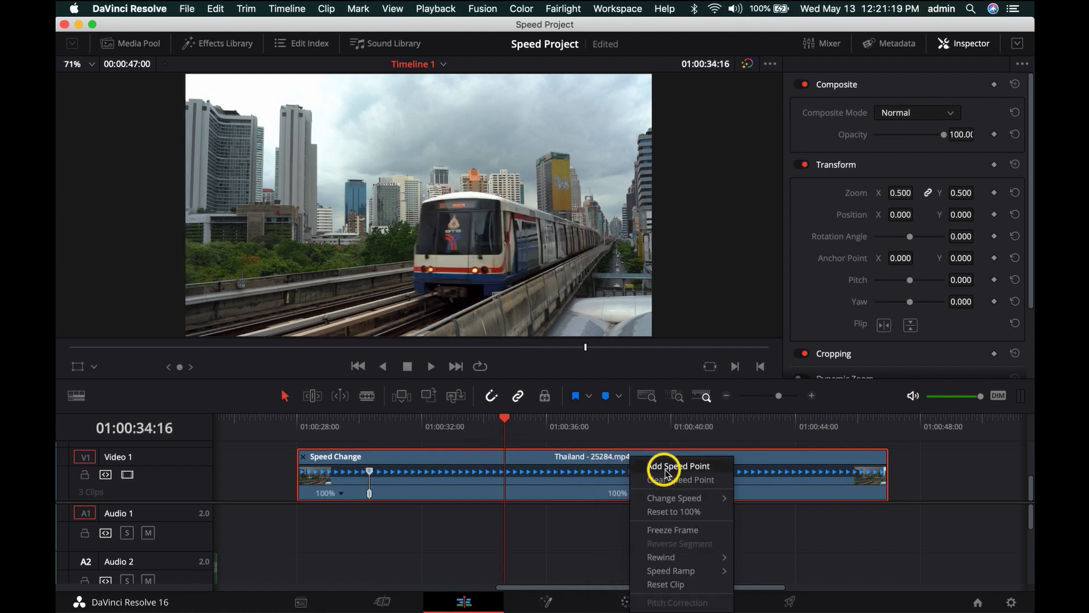
click(661, 466)
click(737, 428)
click(702, 493)
click(730, 465)
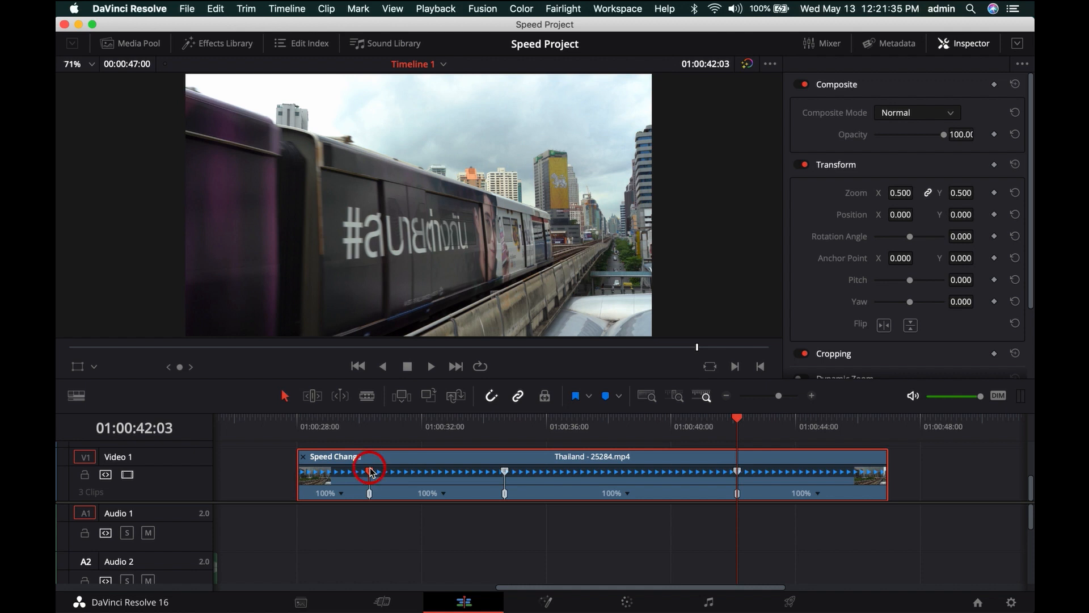
- Speed up the segment between the first two speed points to 158% and extend its end to about 01:00:37:00
click(371, 491)
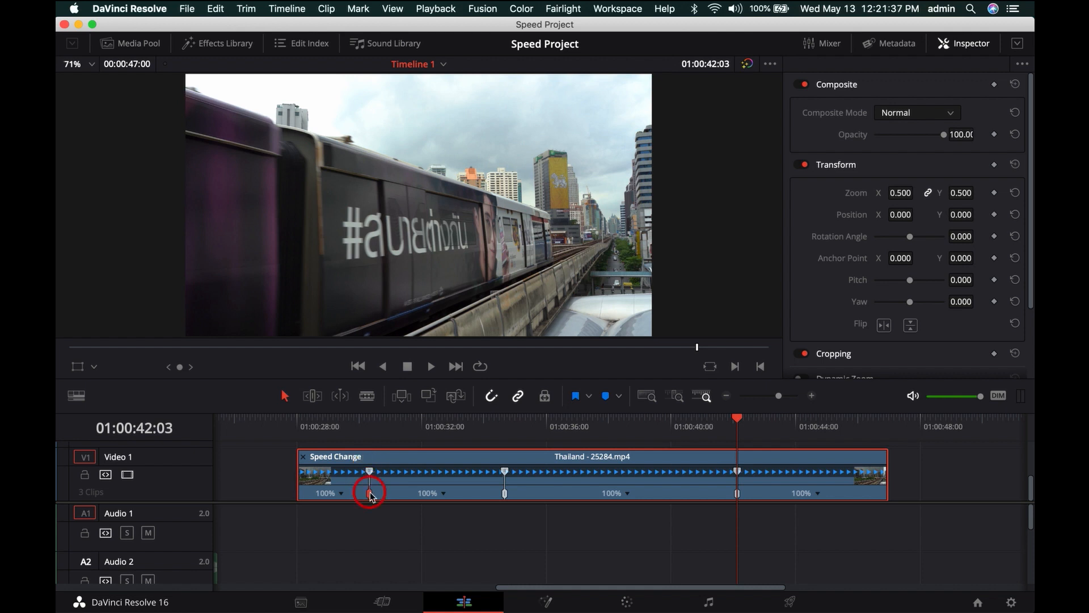
click(506, 473)
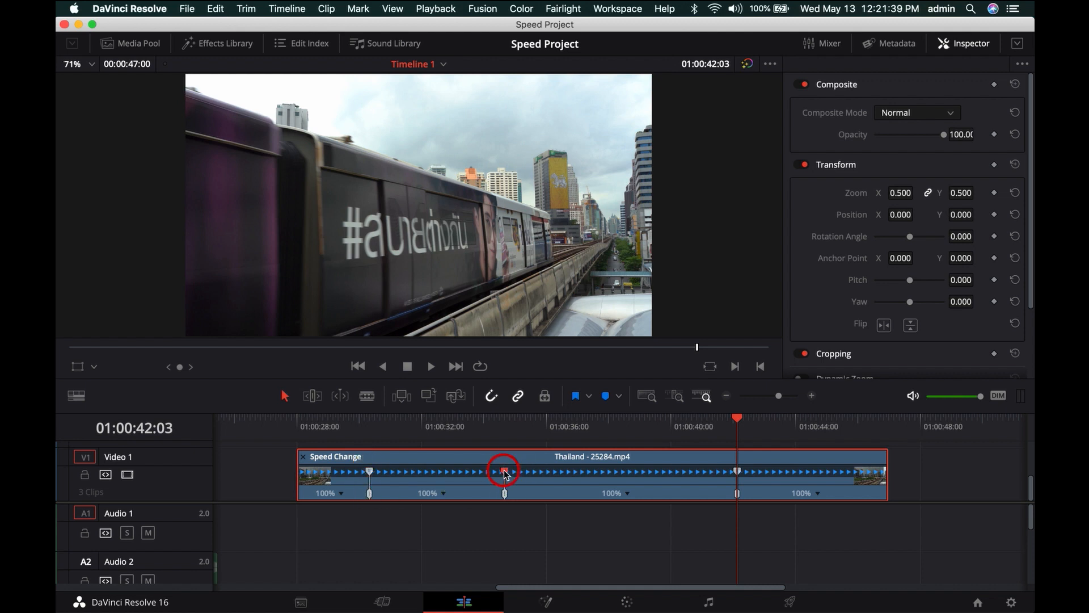
drag(505, 473, 456, 470)
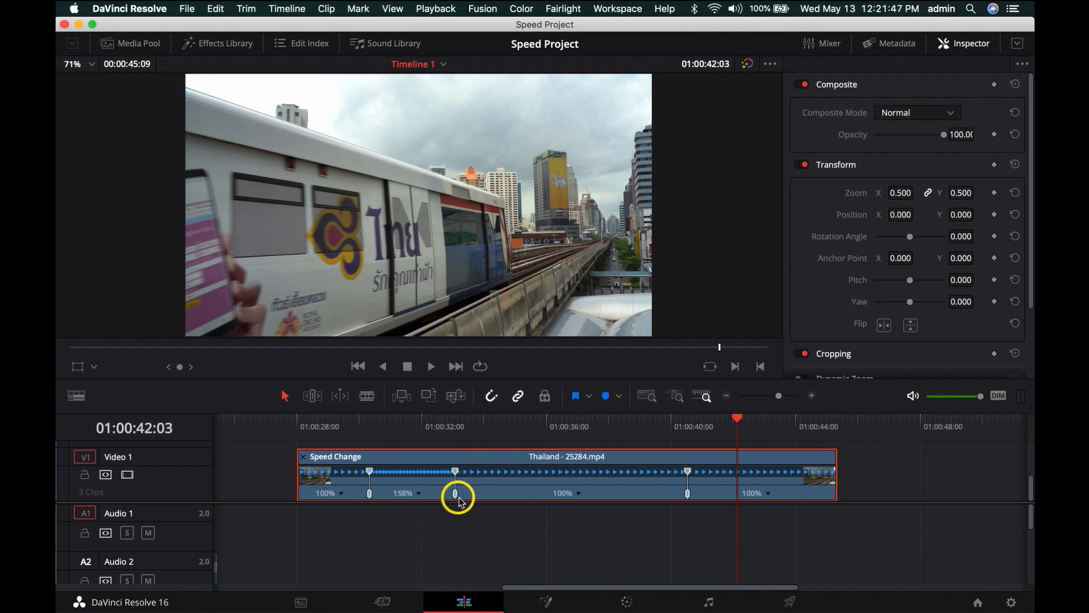
drag(456, 496, 580, 496)
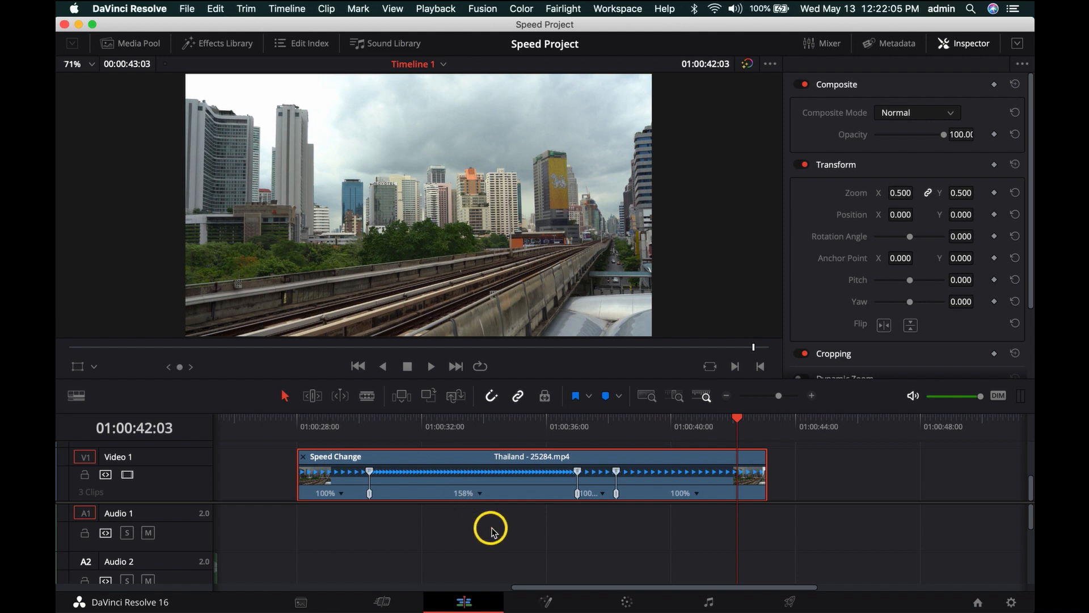
- Set the segment between the first two speed points to 400%, and move its end speed point to raise it to 576%
right_click(480, 497)
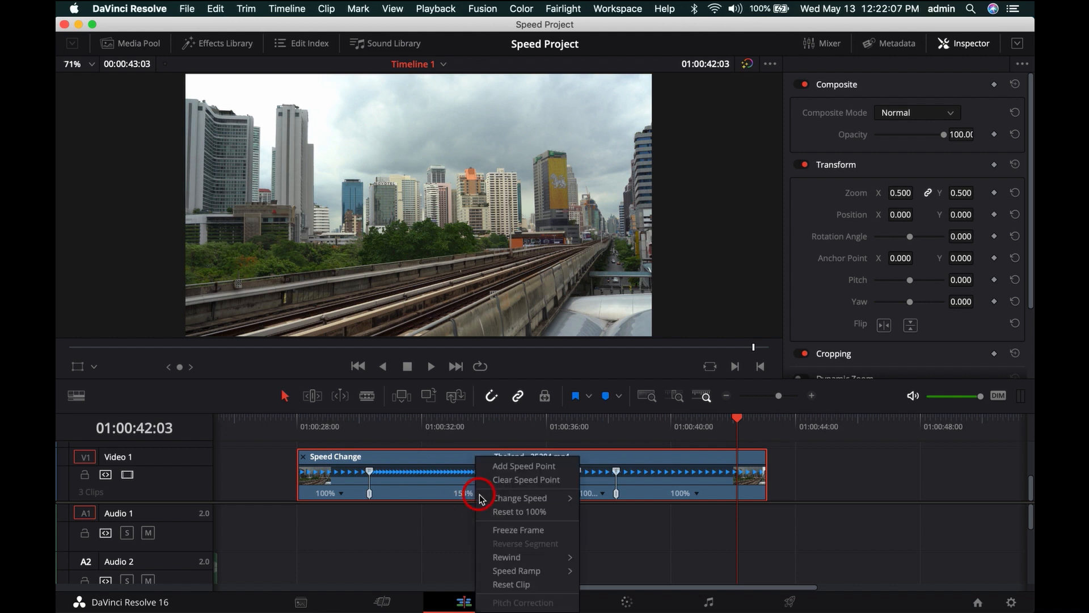
mouse_move(539, 497)
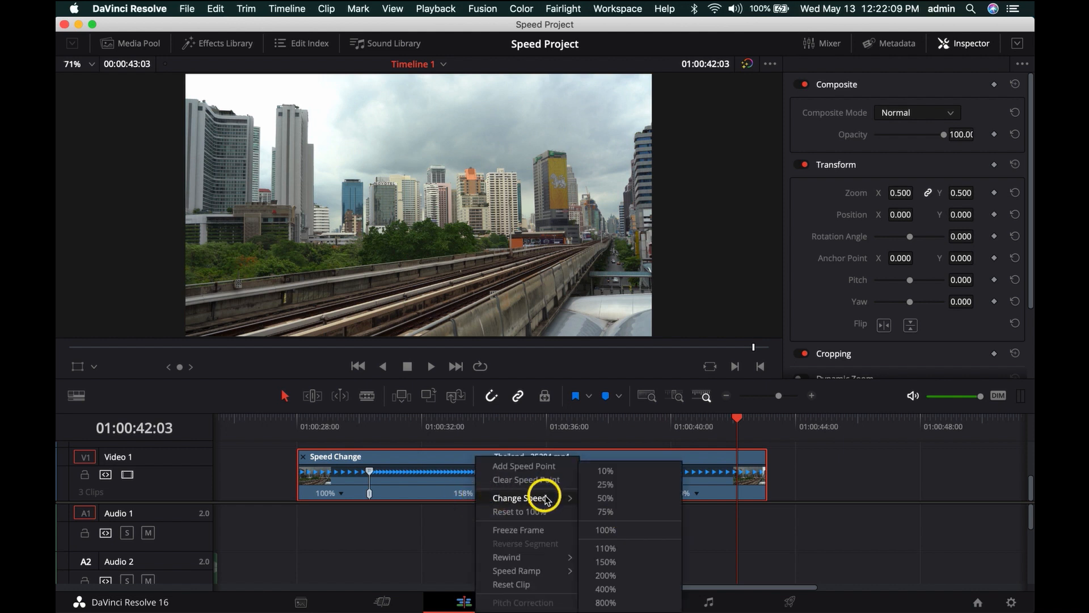
click(606, 589)
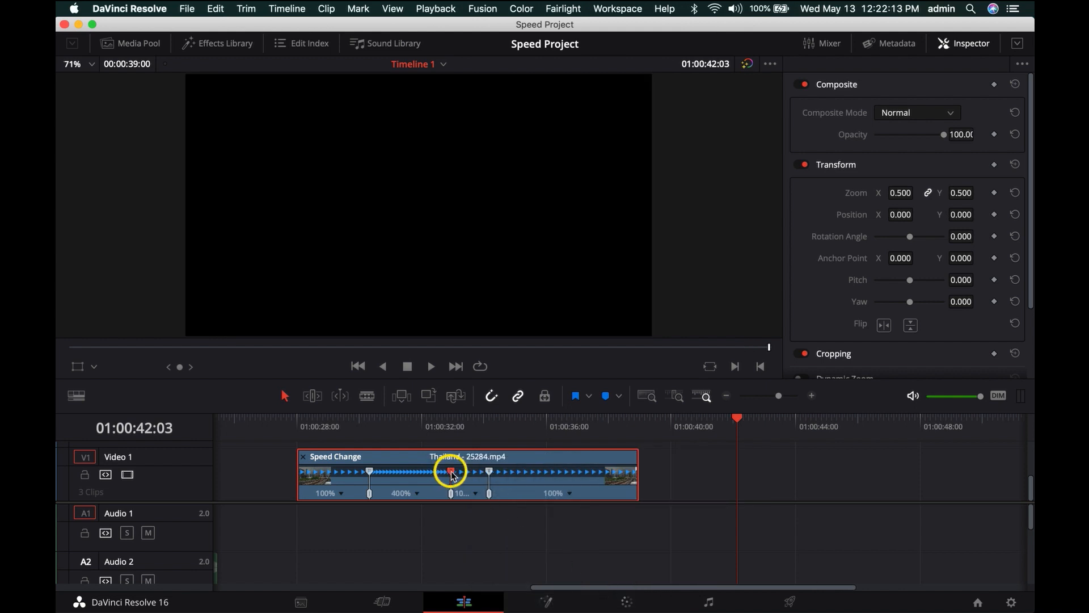
drag(452, 476, 427, 474)
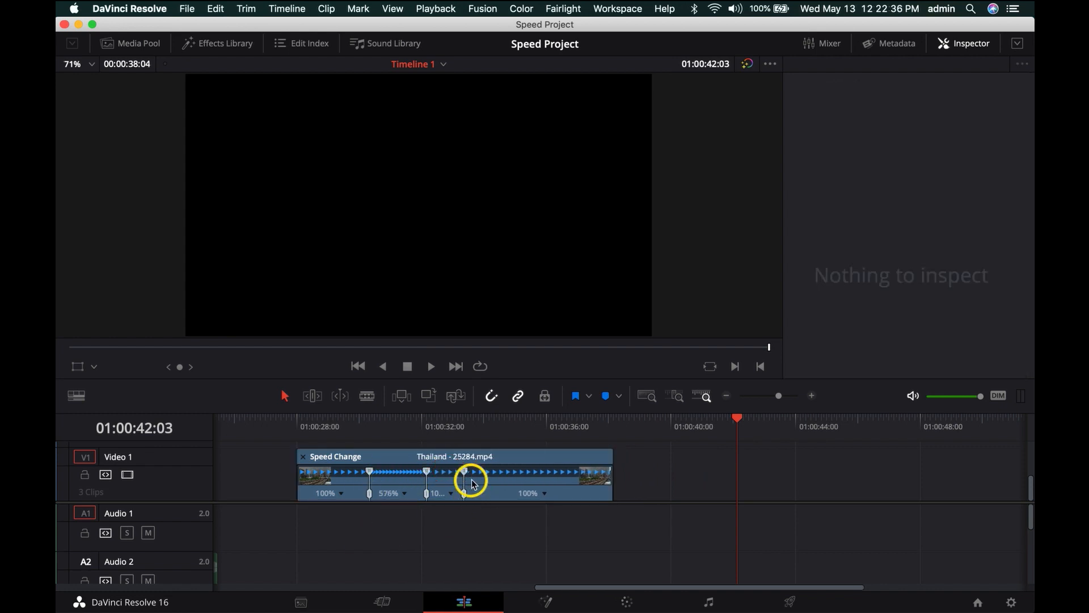
- Slow the segment between the second and third speed points to 42% and review its Change Speed options
drag(465, 475, 569, 476)
drag(572, 474, 519, 475)
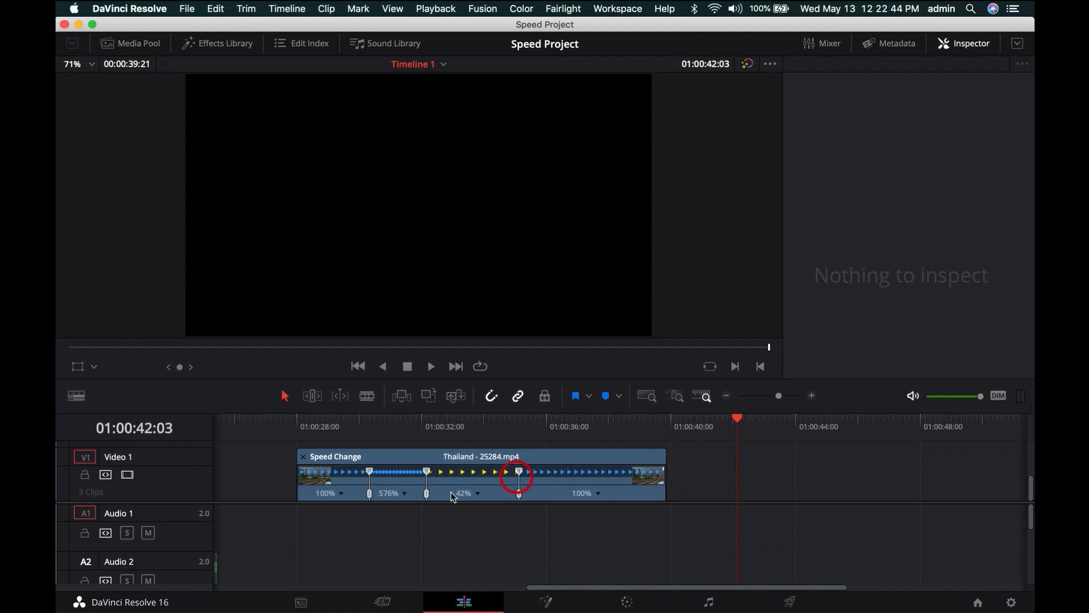
click(479, 504)
mouse_move(532, 498)
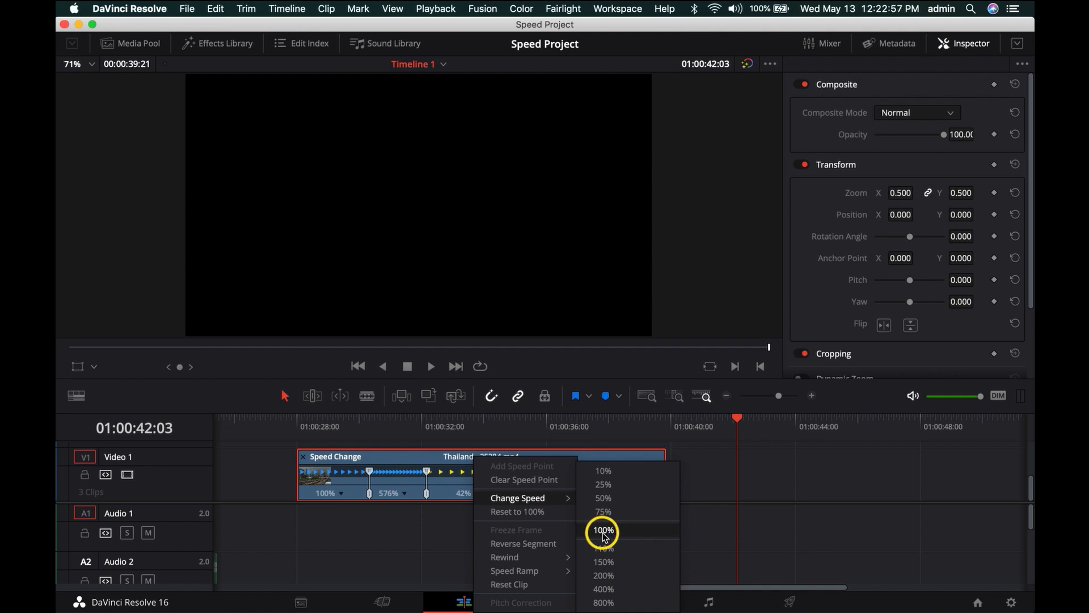
click(427, 557)
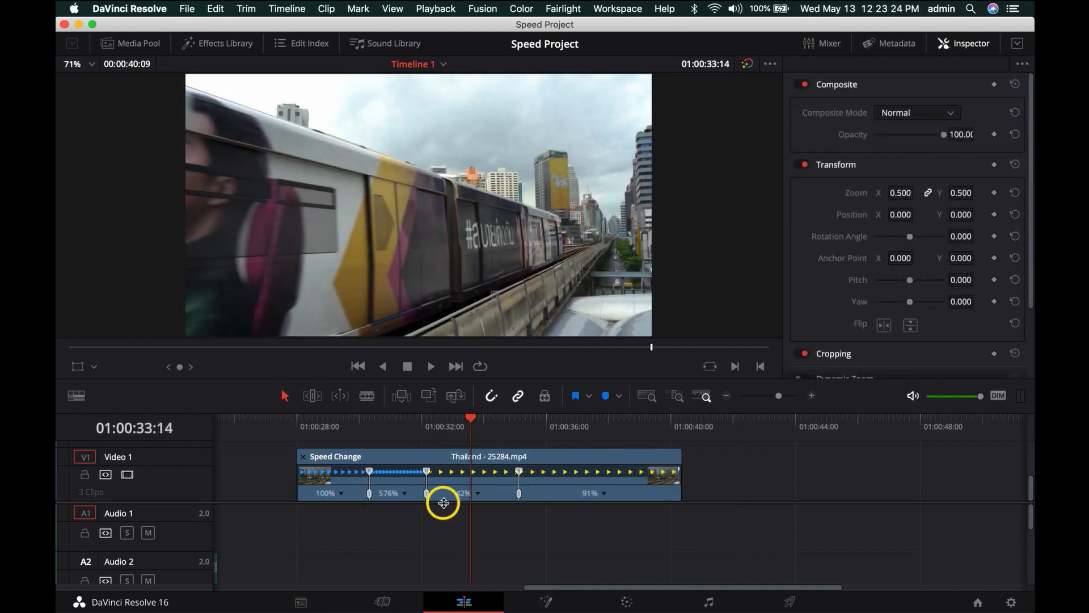
- Retime the Thailand clip's outer segments from the clip edges and first speed point, to 109% for the last and 58% for the first
drag(680, 457, 641, 457)
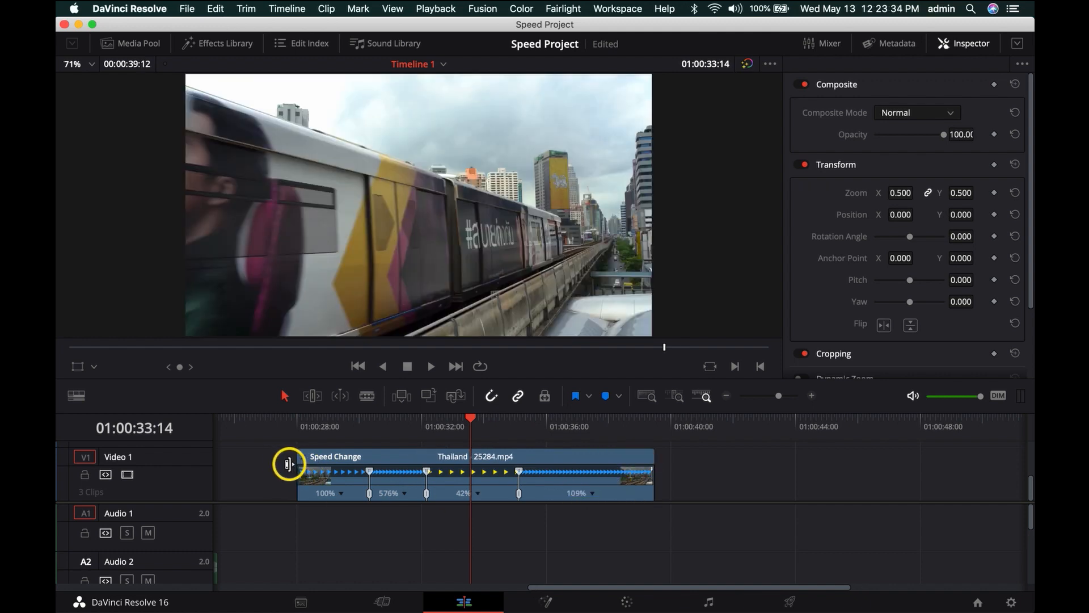
drag(290, 461, 256, 463)
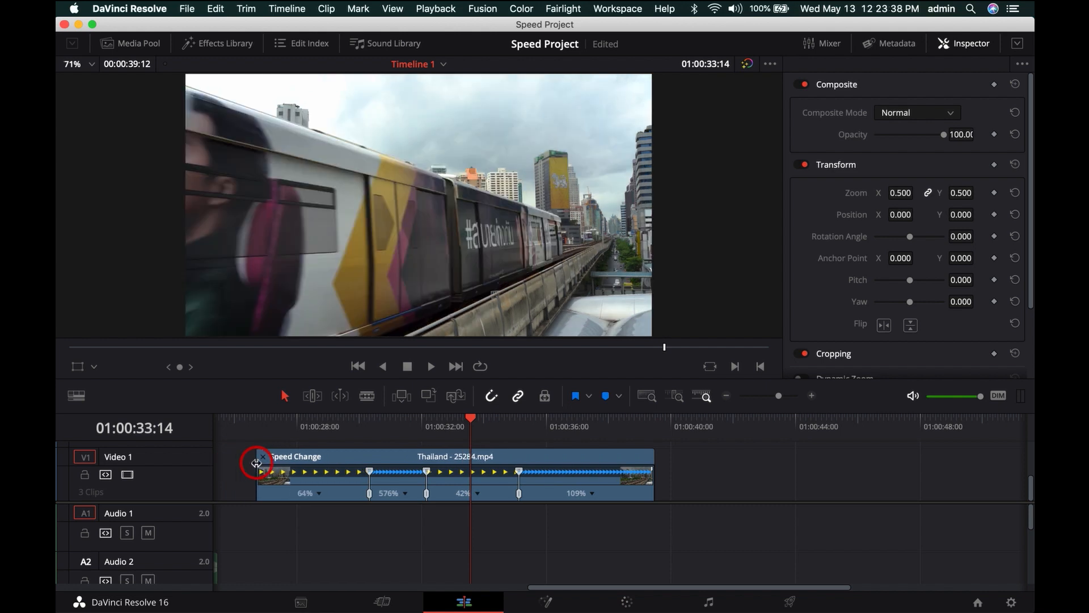
drag(371, 474, 390, 478)
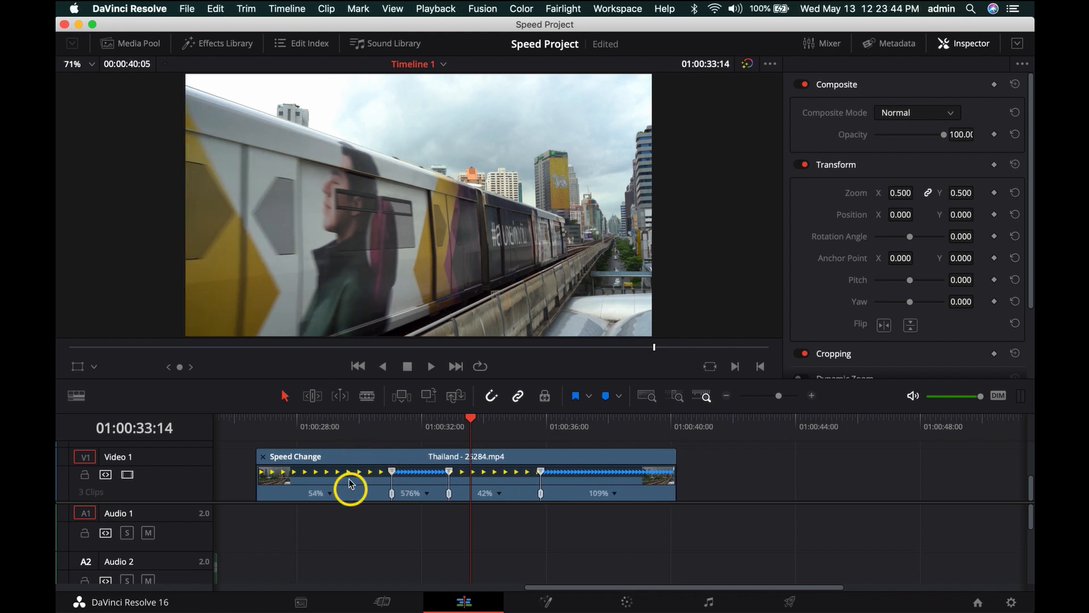
mouse_move(258, 457)
mouse_down()
mouse_move(267, 457)
mouse_move(255, 457)
mouse_up()
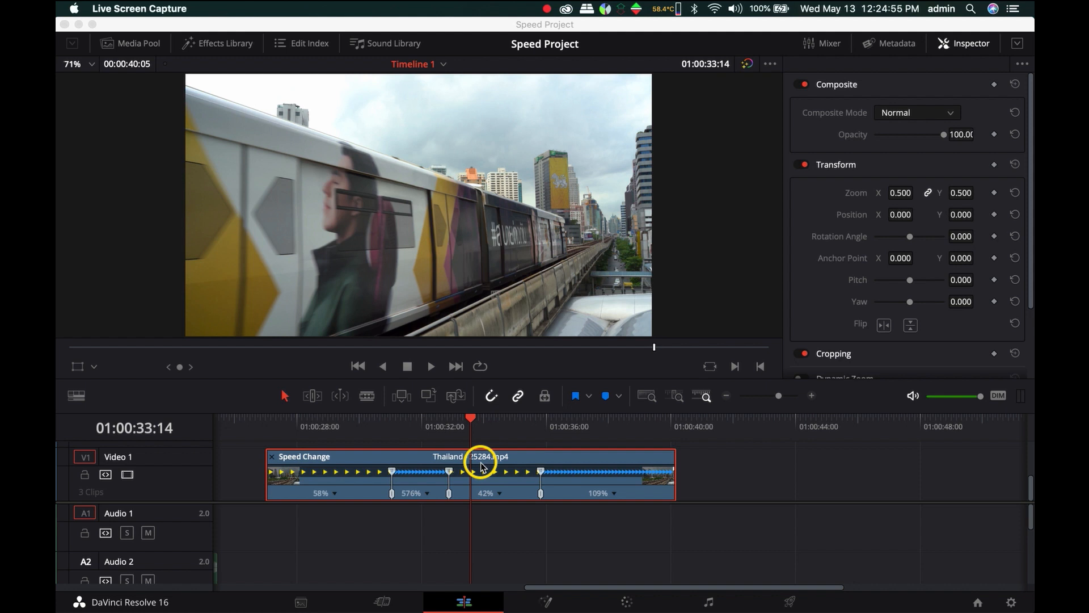
- Reset the third and second segments to 100%, and clear all retiming and speed points from the Thailand clip
click(500, 495)
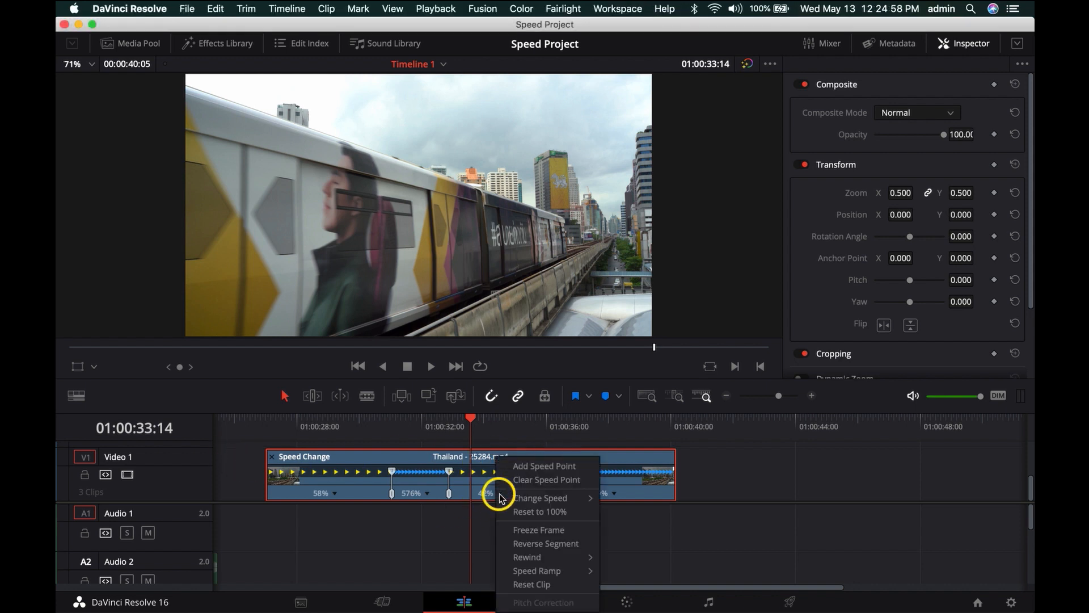
click(566, 513)
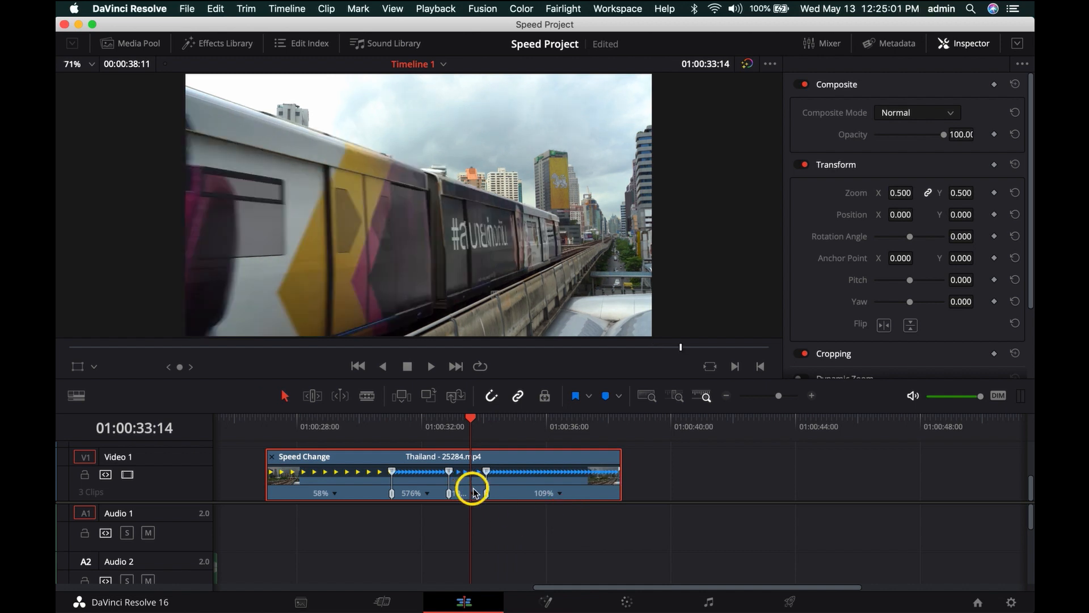
click(427, 494)
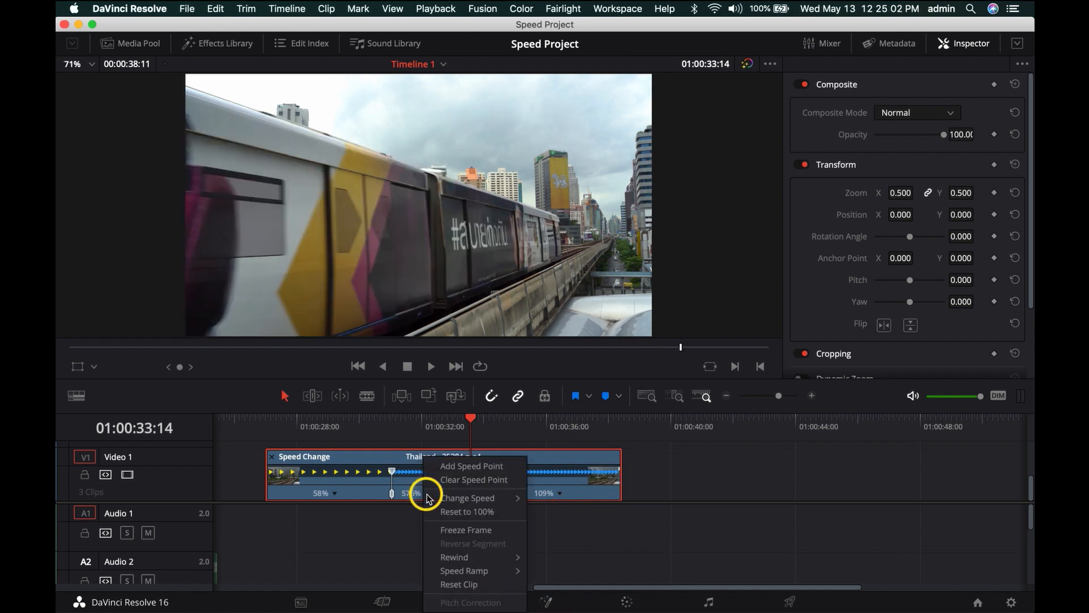
click(454, 511)
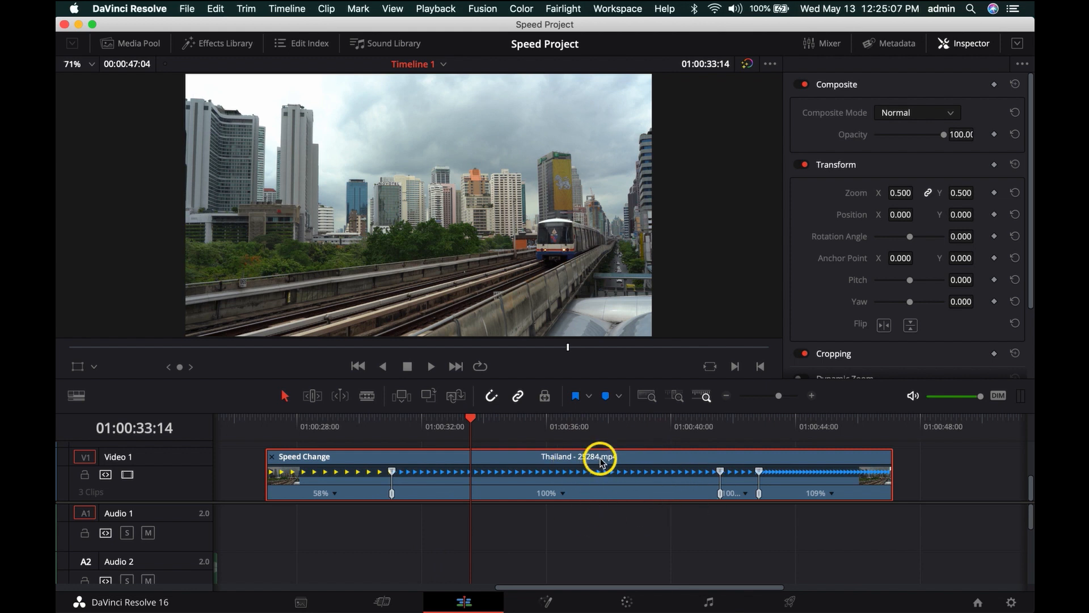
key(super+alt+r)
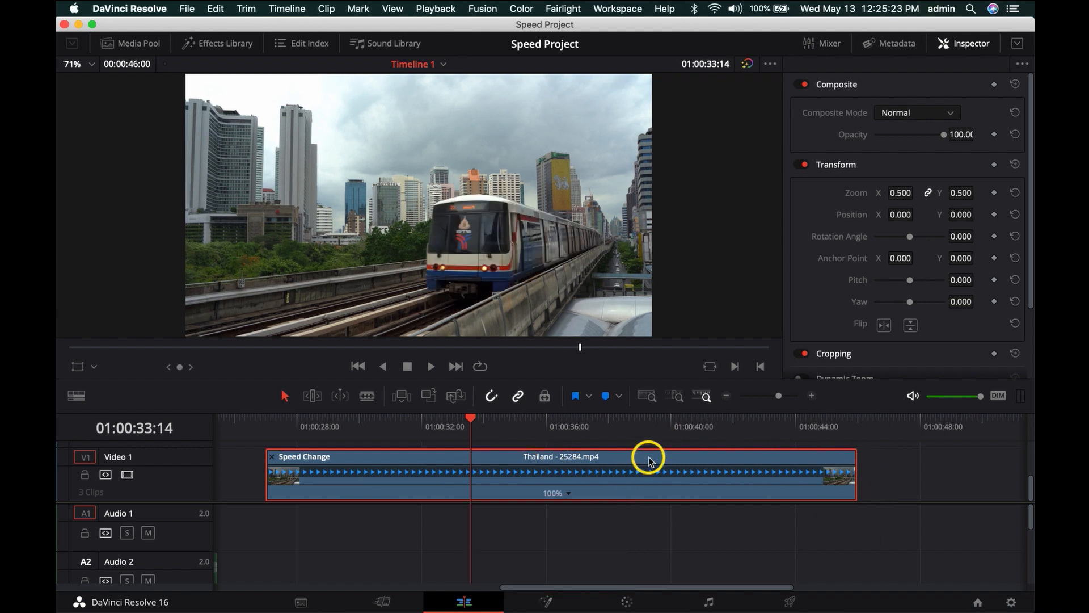
- Place the playhead at 01:00:40:12 and apply Freeze Frame to the Thailand clip there
click(568, 492)
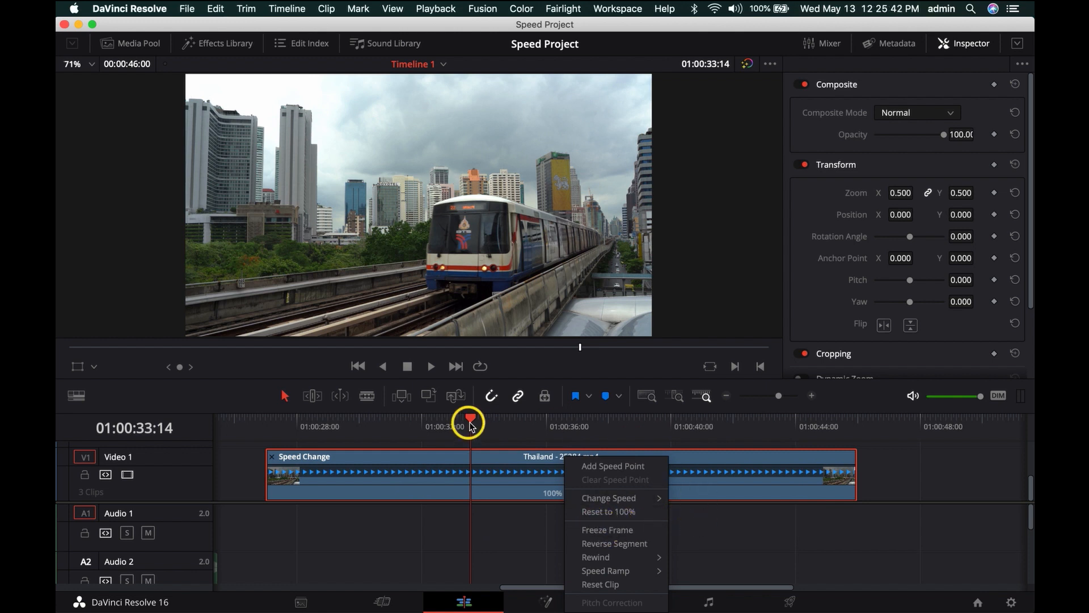
click(471, 426)
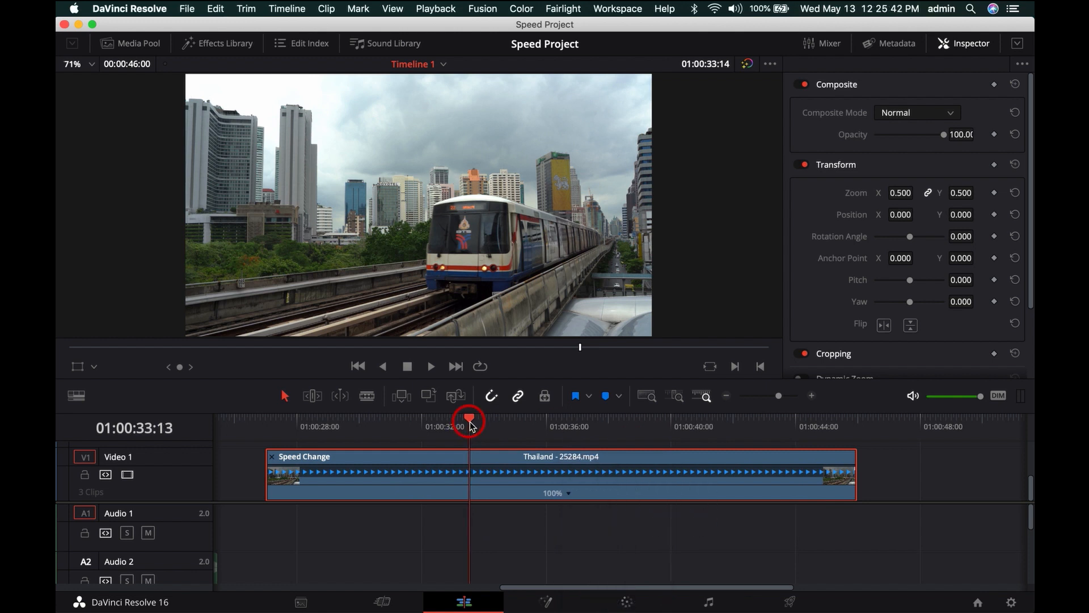
drag(455, 425, 463, 454)
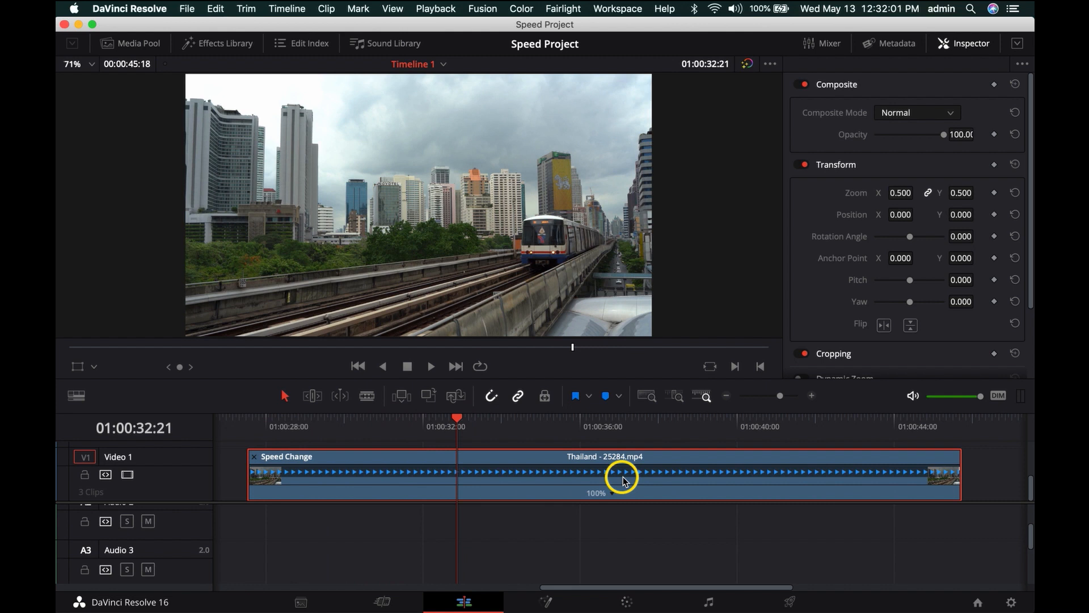
mouse_move(769, 422)
mouse_down()
mouse_move(809, 429)
mouse_move(758, 439)
mouse_up()
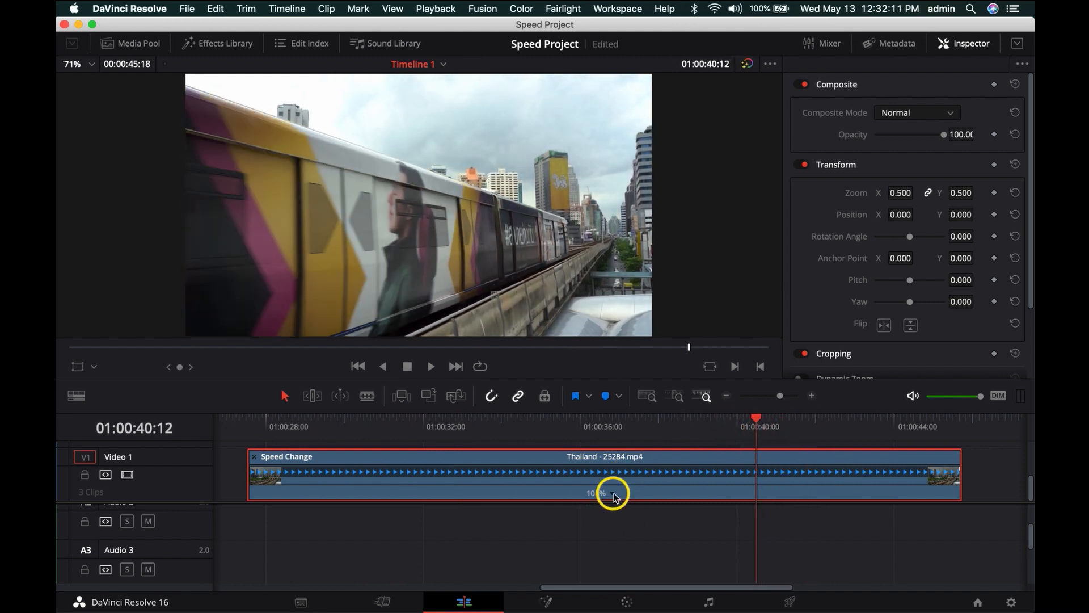
click(614, 495)
click(664, 527)
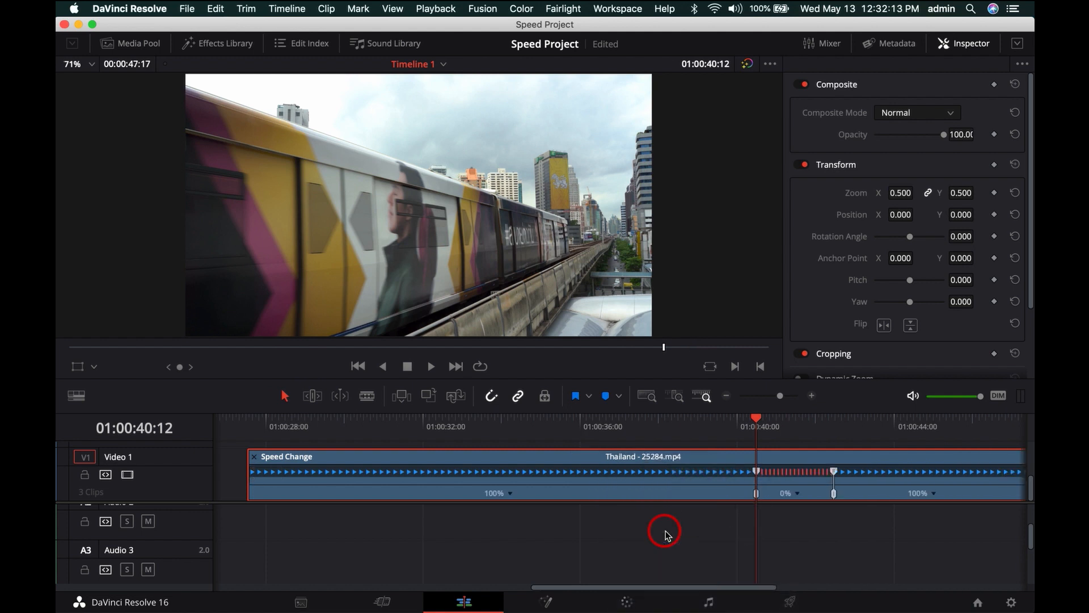
- Set the segment before the freeze frame to 400% speed and play the clip from its start
click(509, 497)
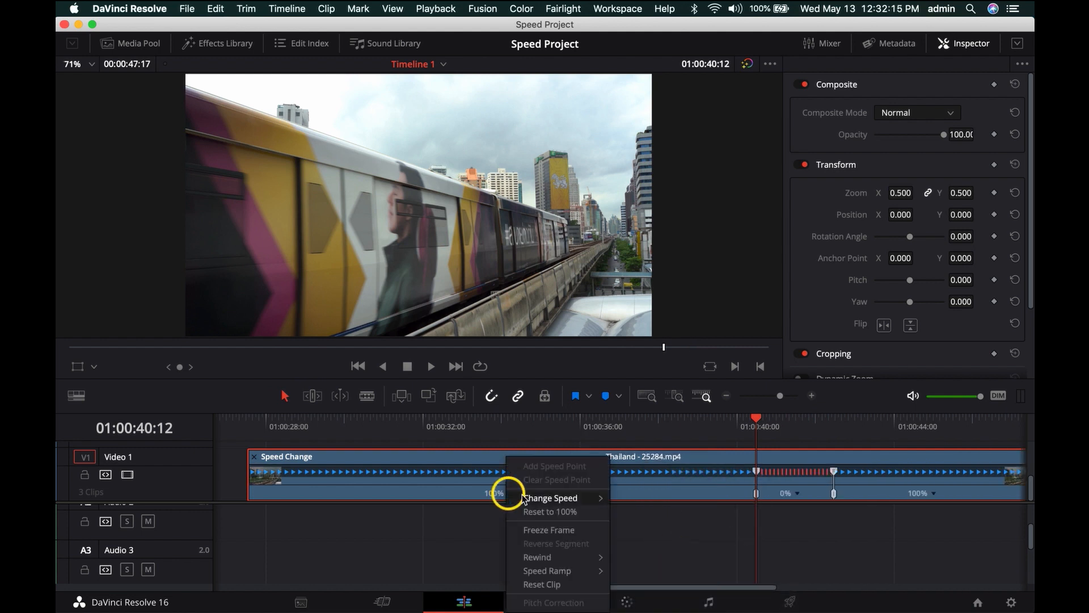
mouse_move(549, 496)
click(637, 588)
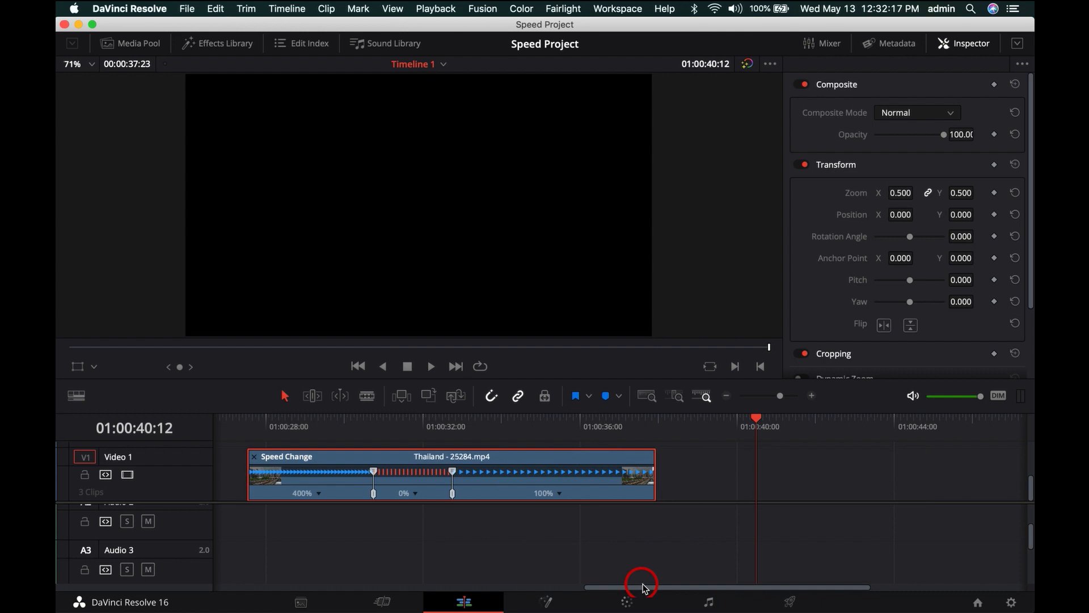
click(250, 423)
key(space)
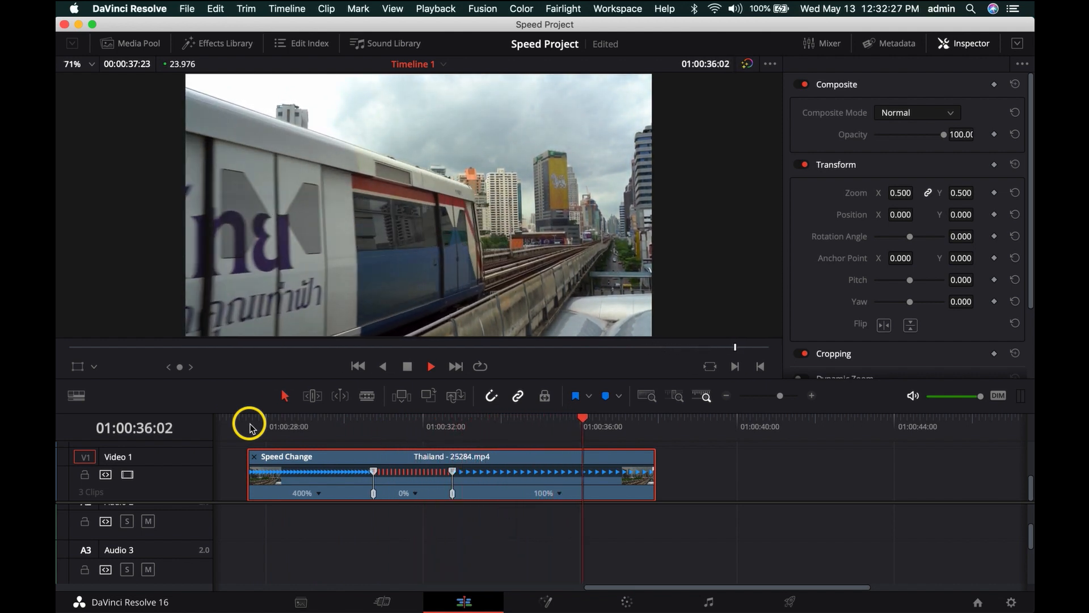
- Undo the 400% speed change and the freeze frame
key(super+z)
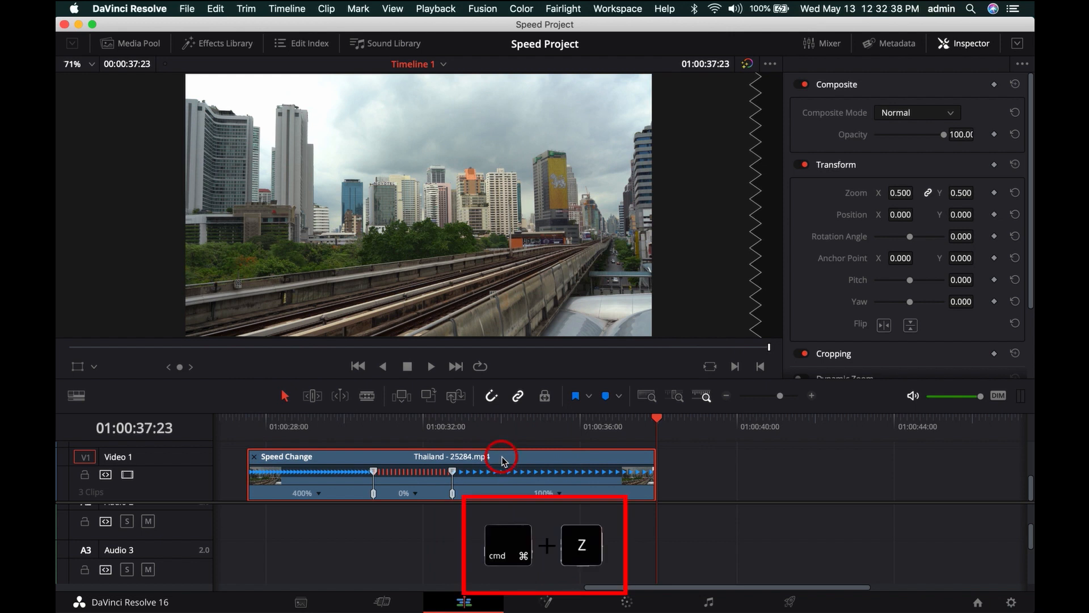
key(super+z)
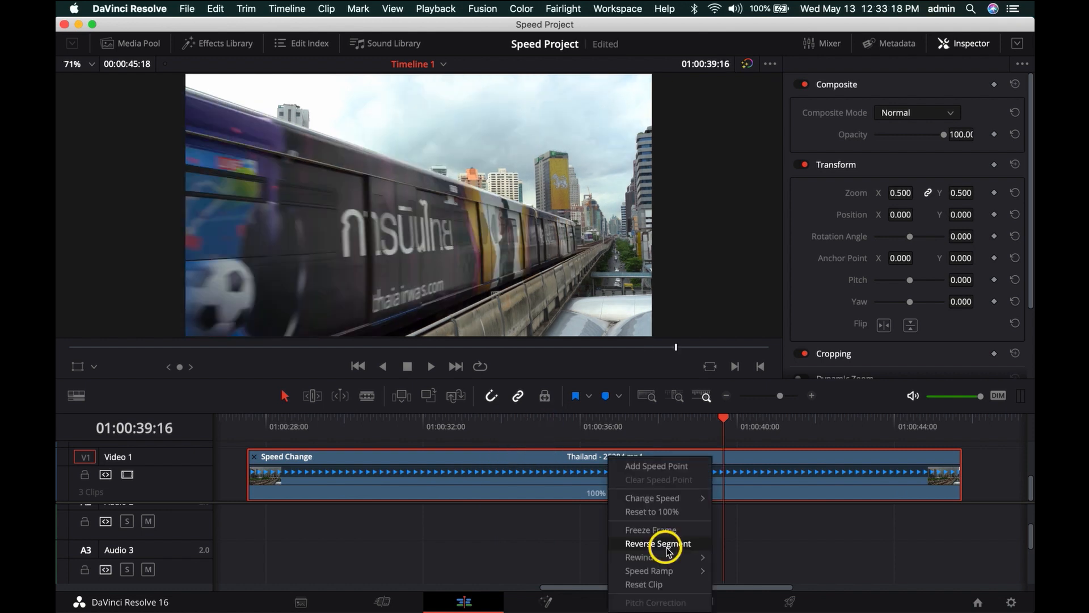
- Try Reverse Segment on the Thailand clip, play it from about 01:00:29:00, and undo the reversal
click(668, 544)
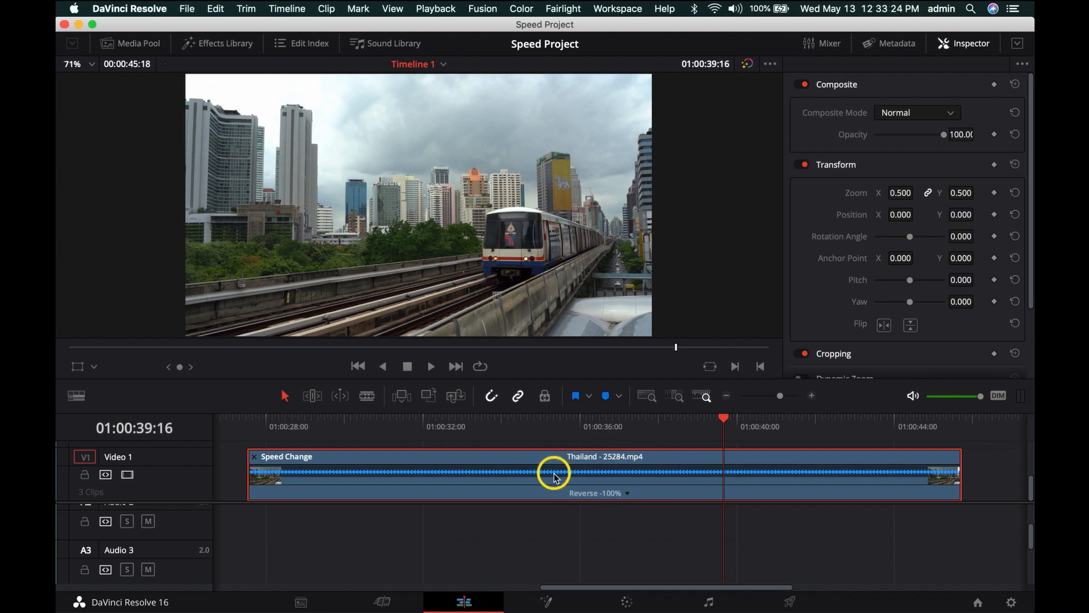
click(305, 420)
key(space)
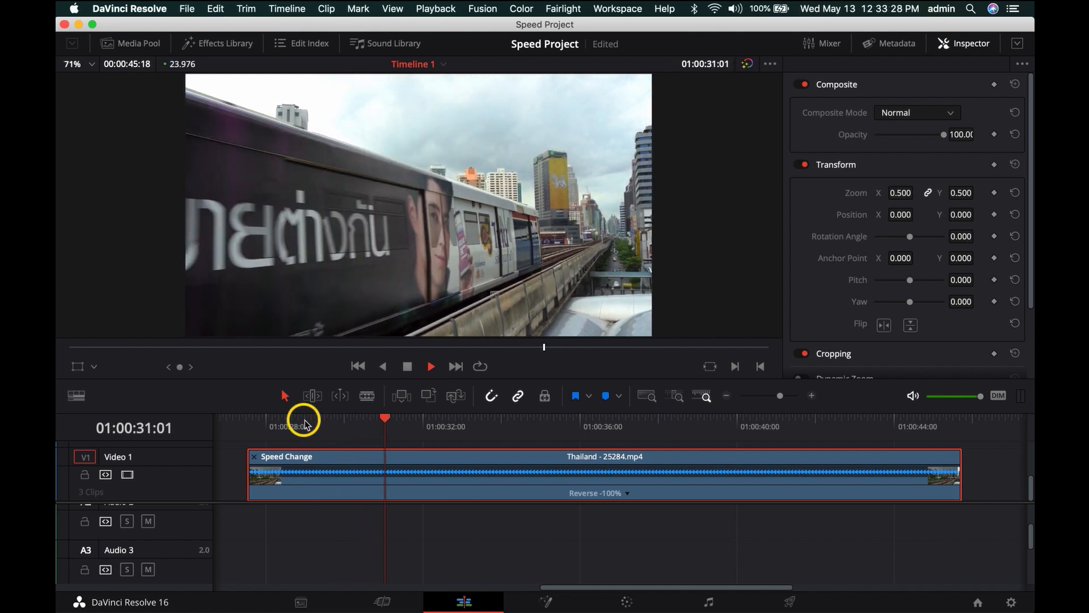
key(space)
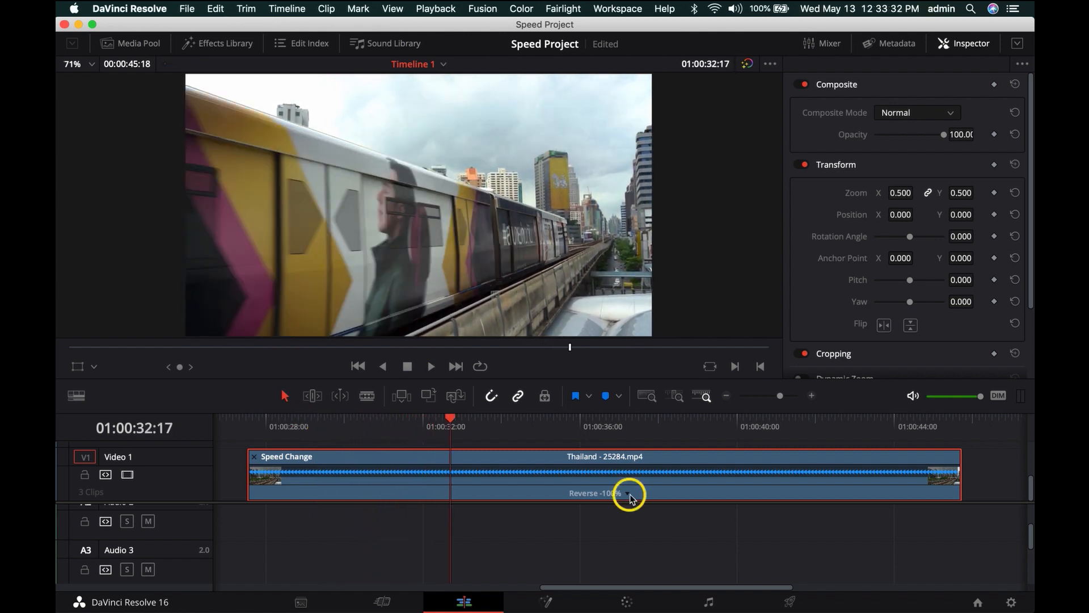
key(super+z)
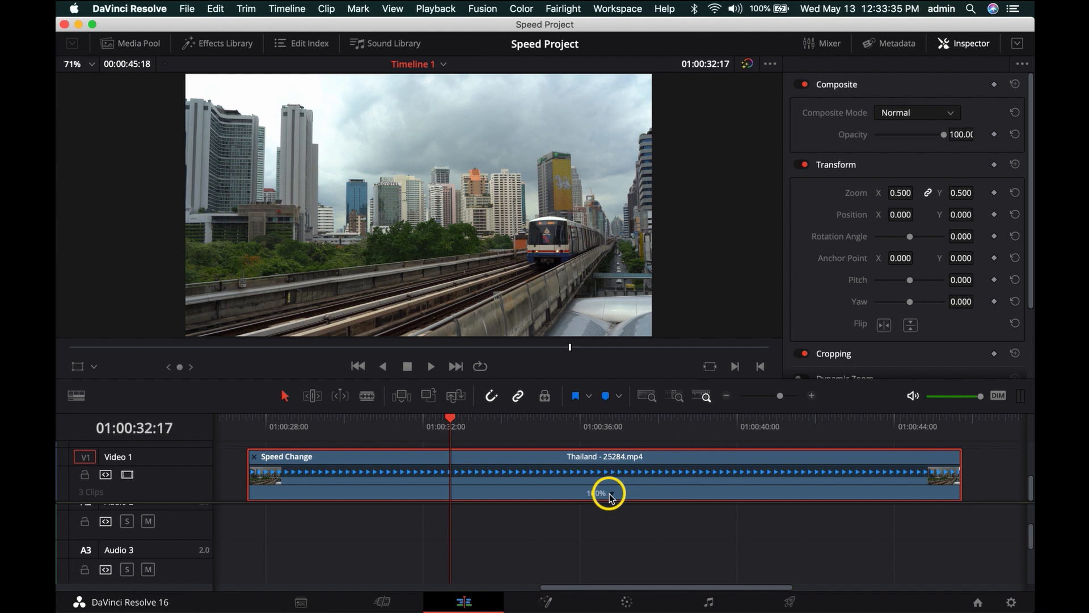
- Apply a 100% Rewind to the Thailand clip with the playhead at 01:00:39:22 and play back the result
click(611, 495)
mouse_move(643, 559)
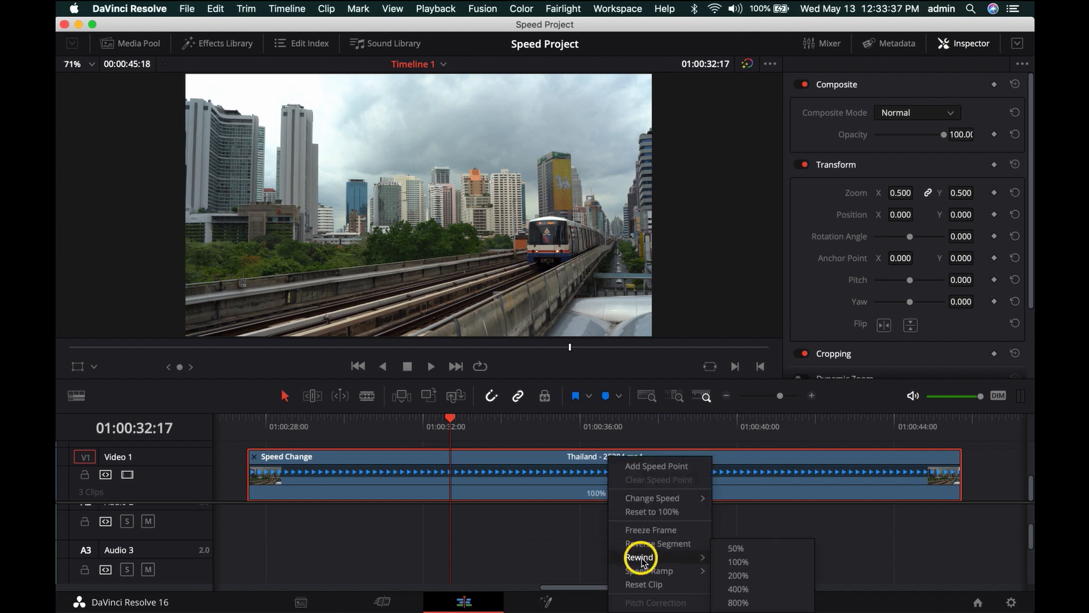
drag(597, 423, 733, 422)
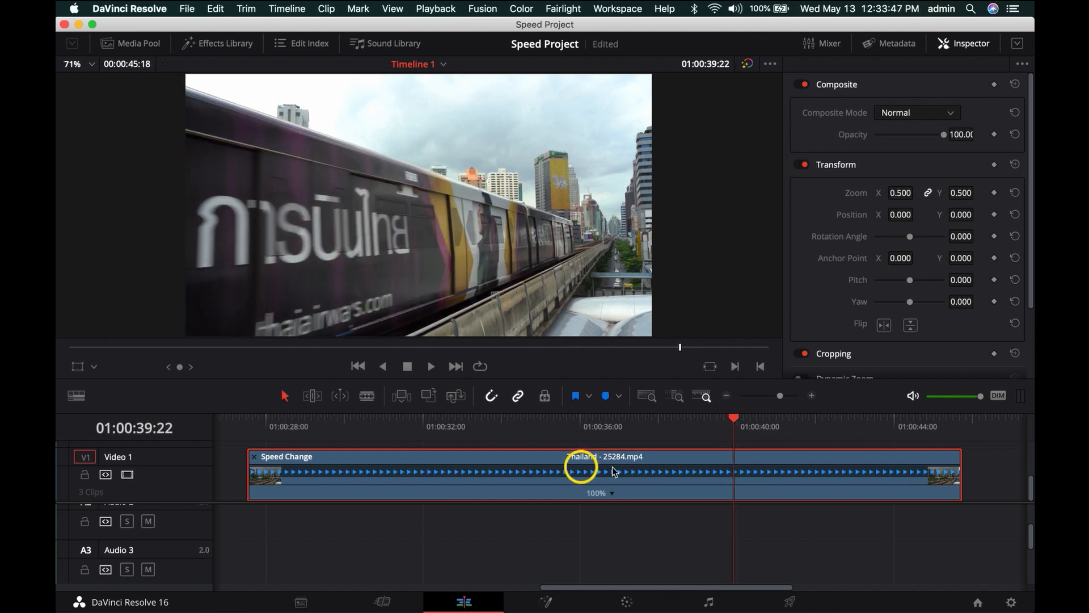
click(613, 494)
mouse_move(656, 558)
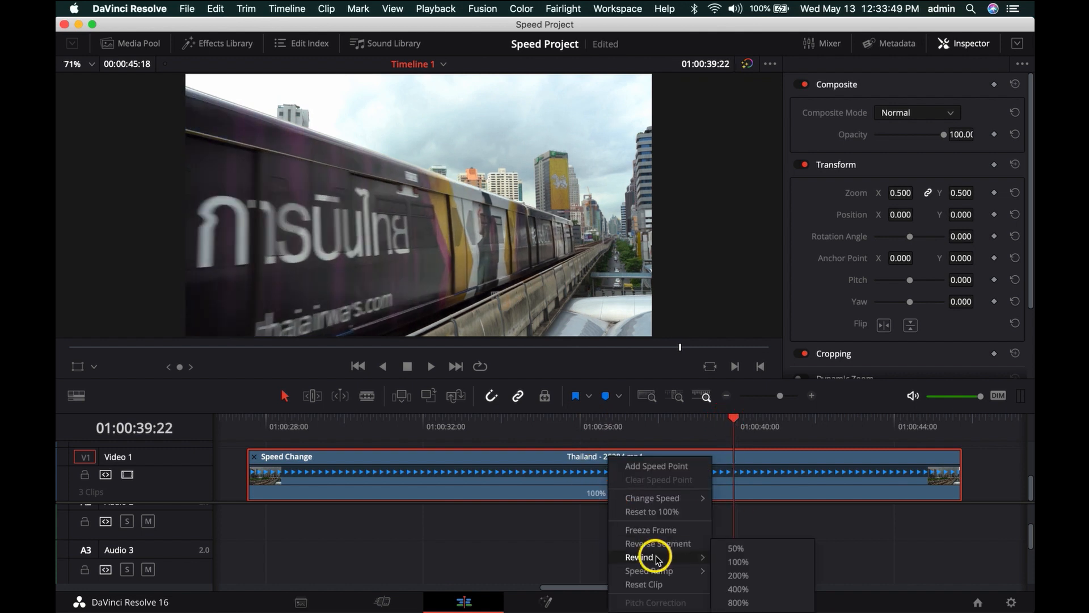
click(737, 561)
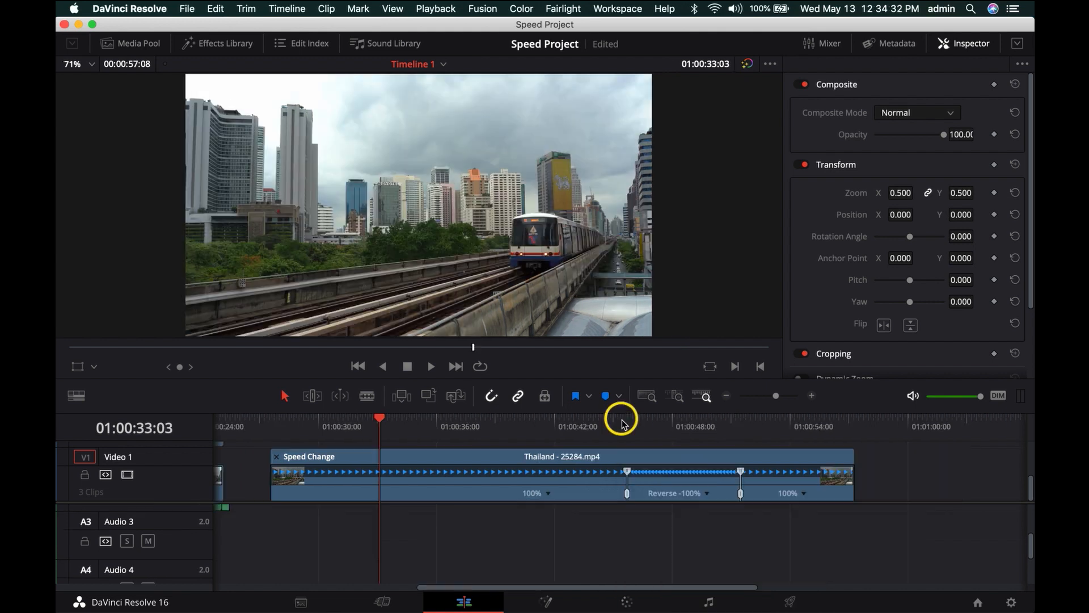
click(622, 420)
key(space)
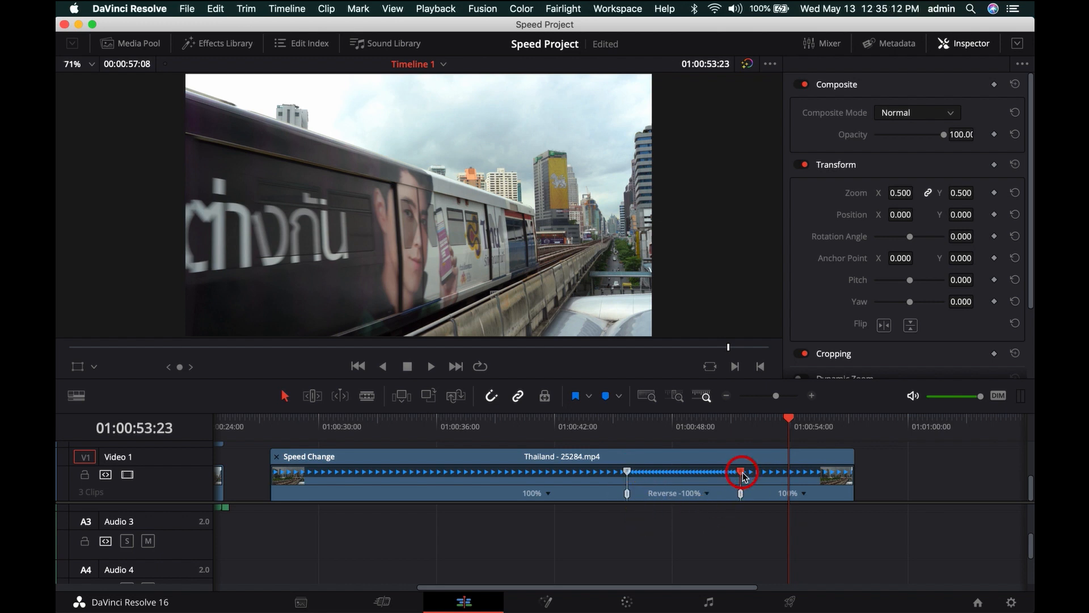
- Shorten the reversed segment by moving its end speed point to about 01:00:47:19, and following playback to about 01:00:46:07
drag(744, 476, 671, 481)
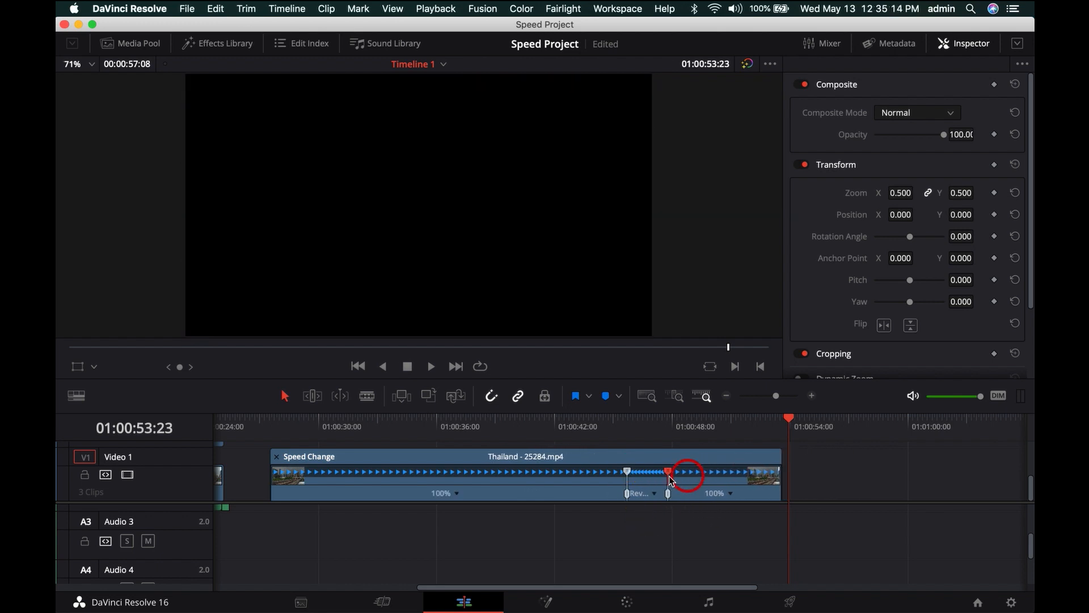
click(597, 429)
key(space)
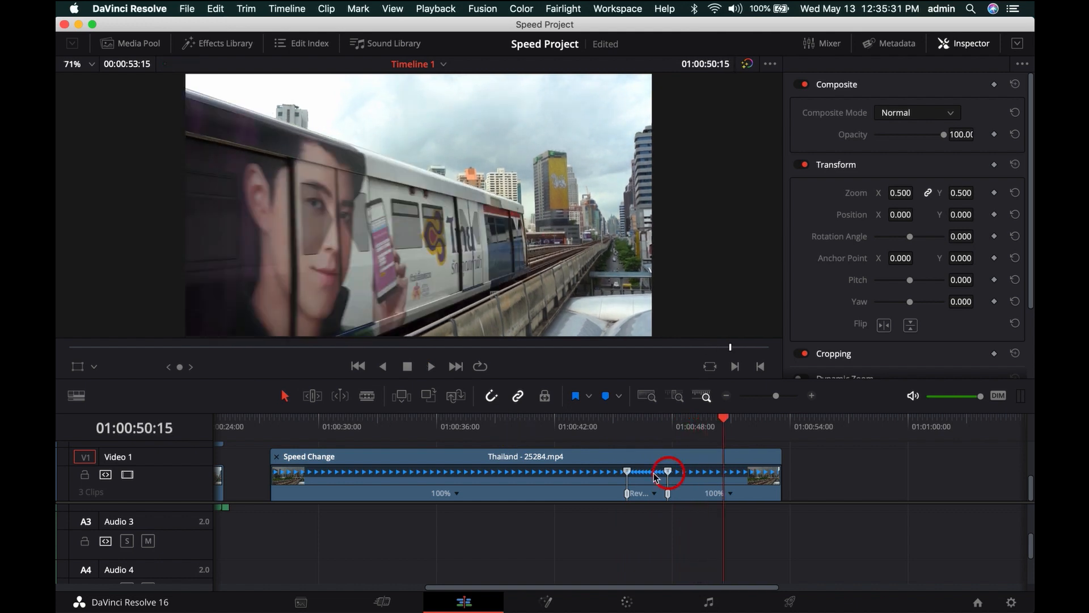
drag(668, 471, 639, 471)
click(611, 419)
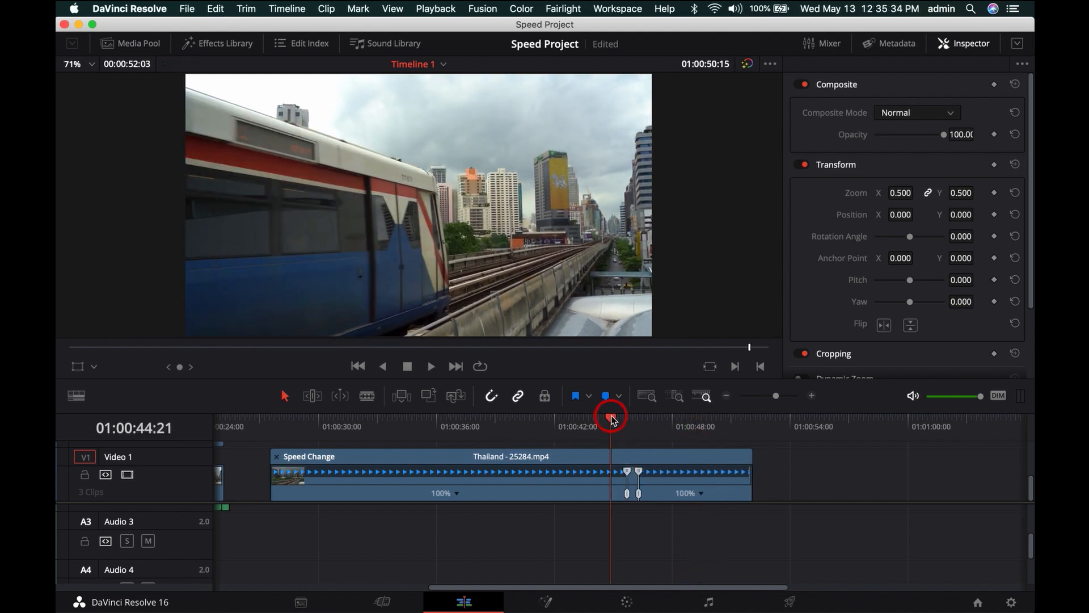
- Play the rewind section from about 01:00:44:21, and apply an Up from 0% speed ramp to the Thailand clip at 100% speed
key(space)
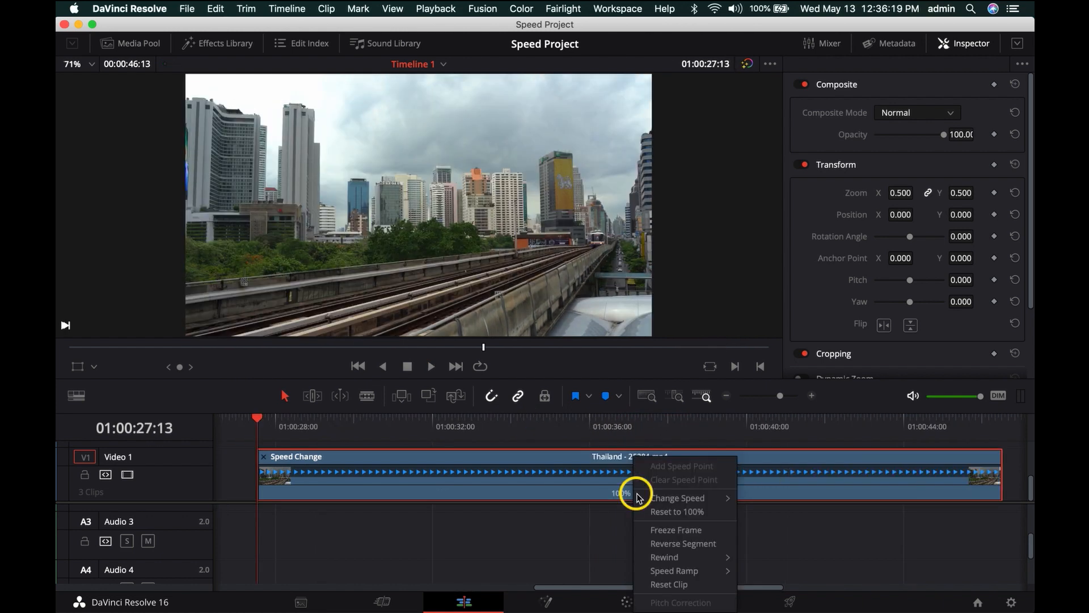
mouse_move(661, 571)
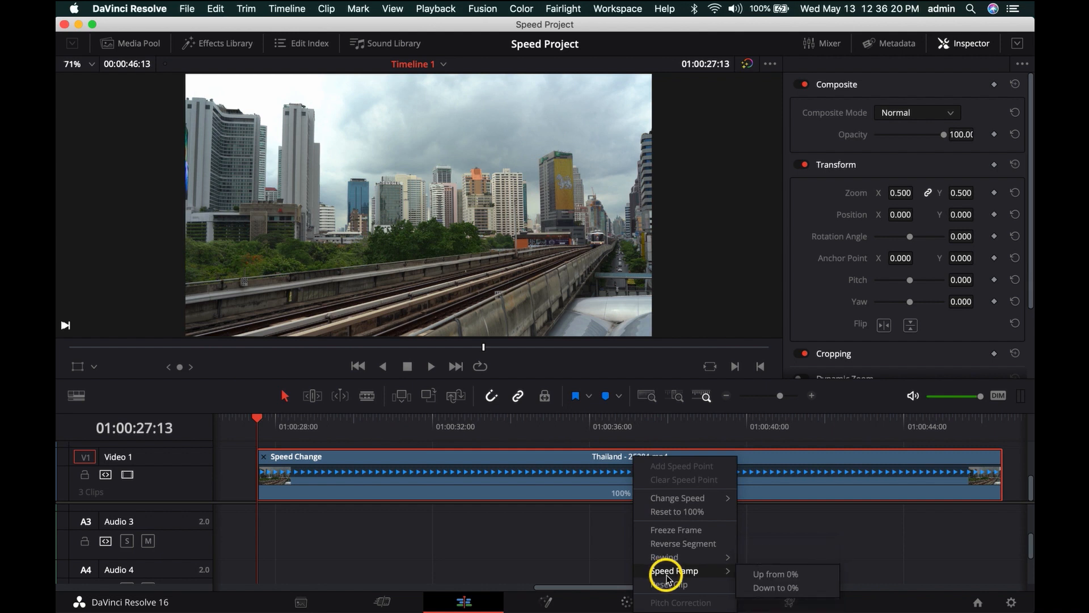
click(777, 575)
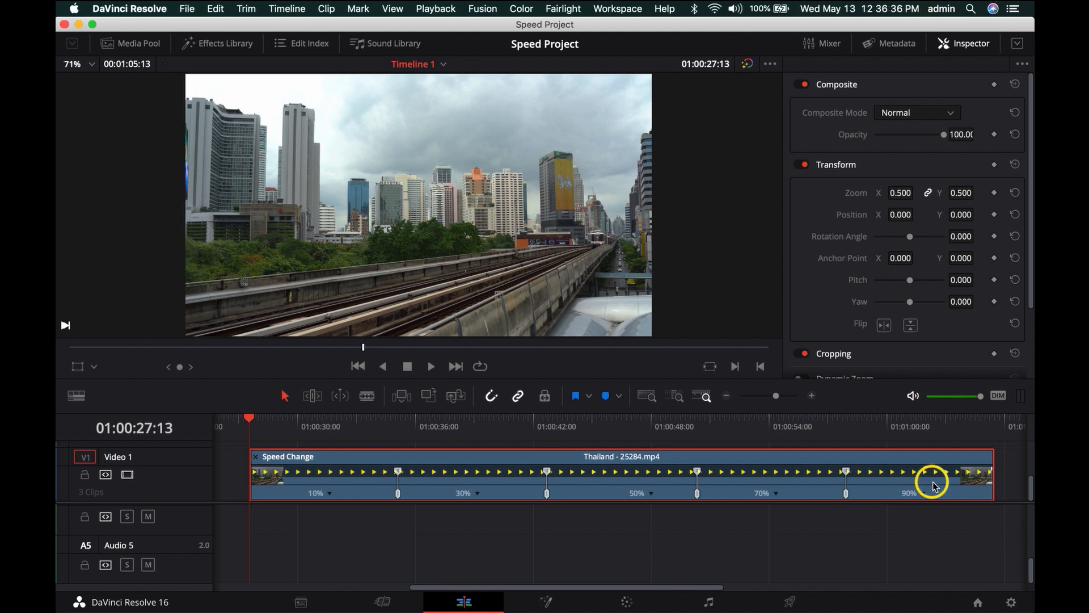
- Try the Down to 0% speed ramp on the Thailand clip and reset the clip's speed changes
right_click(651, 496)
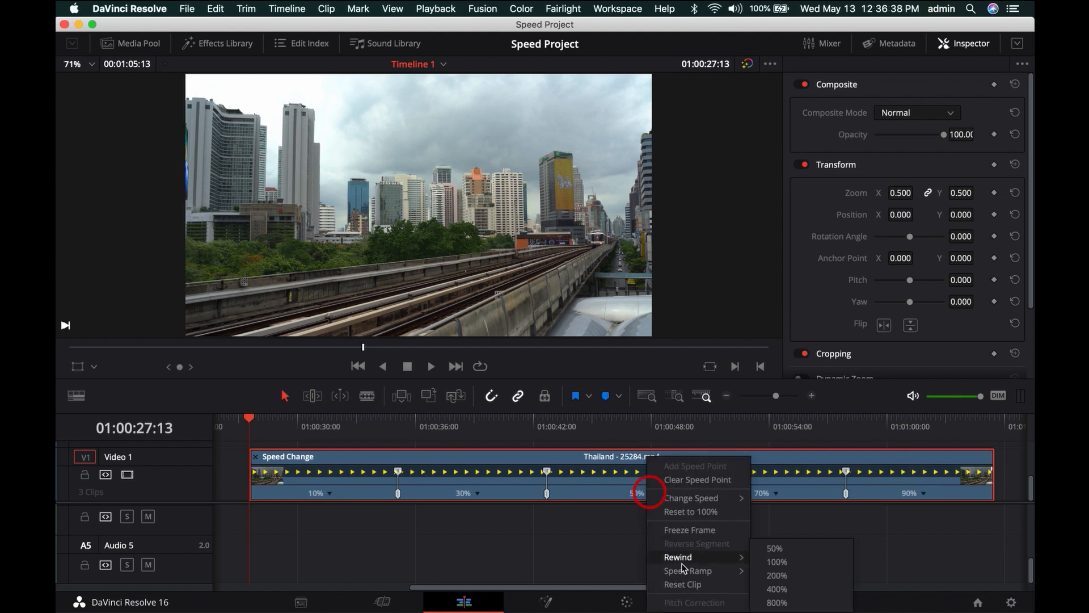
mouse_move(686, 569)
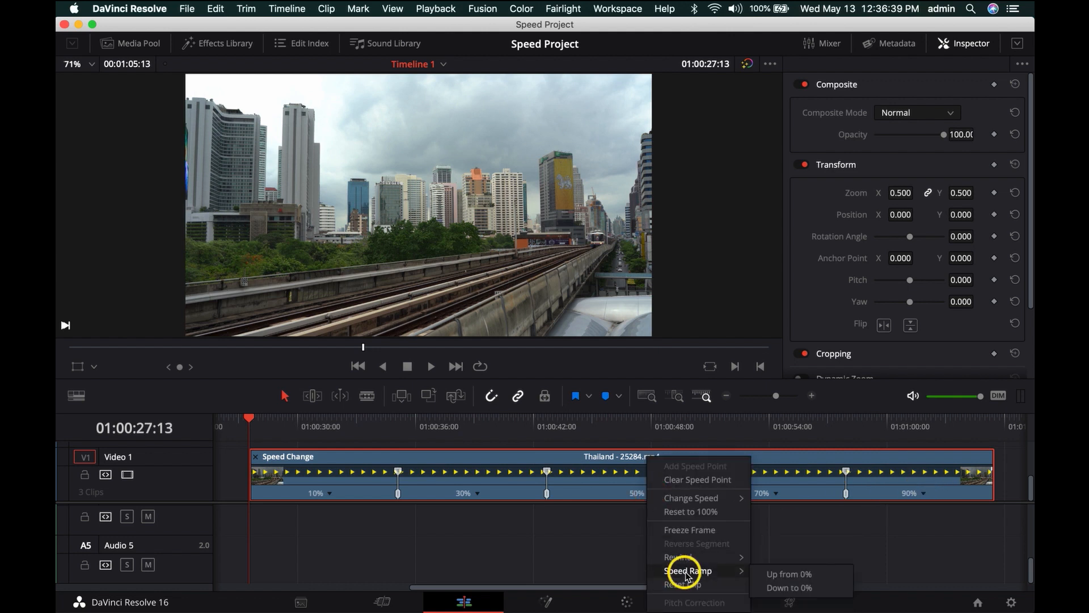
click(783, 588)
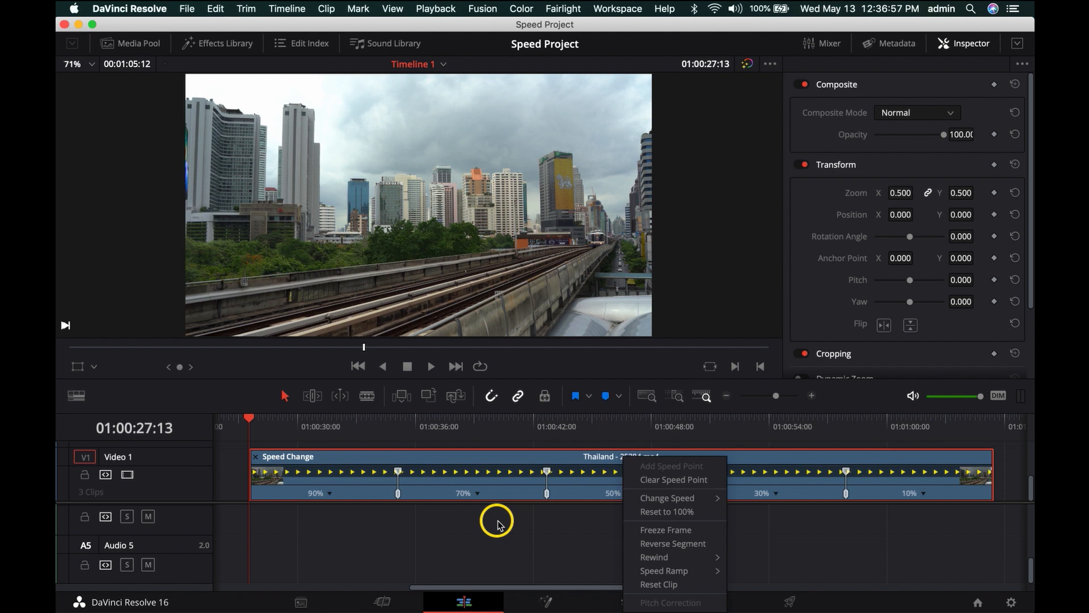
click(657, 584)
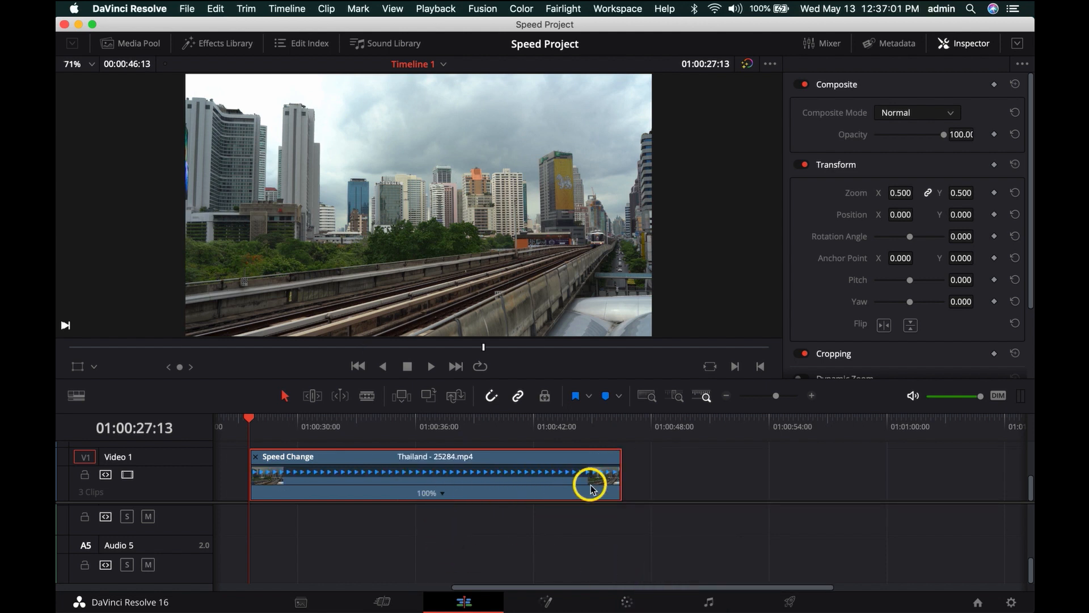
- Set the Thailand clip's frames per second to 24 in the Change Clip Speed settings
key(super+r)
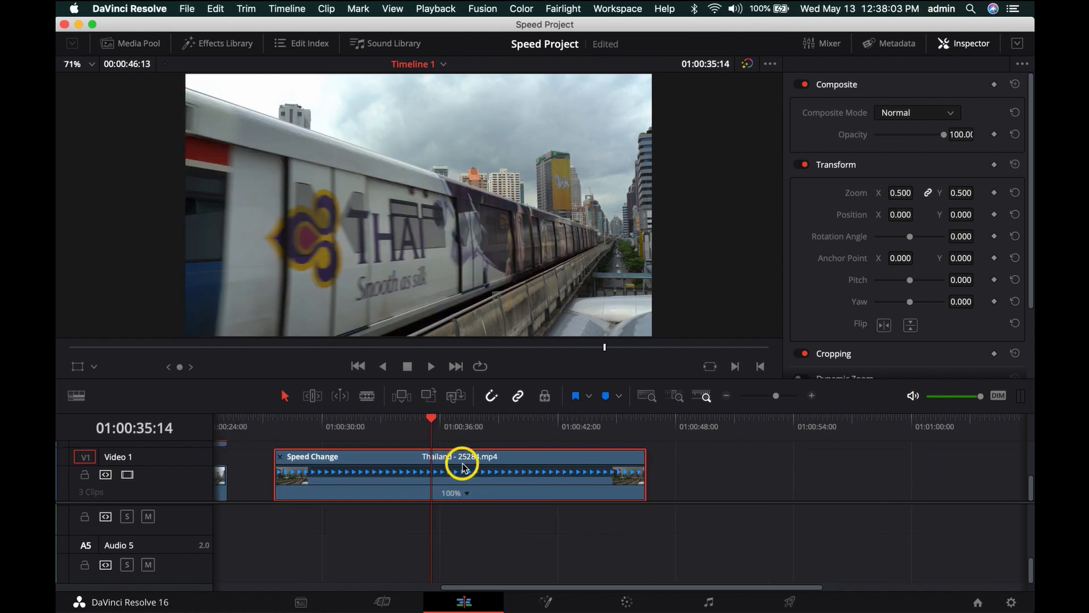
key(r)
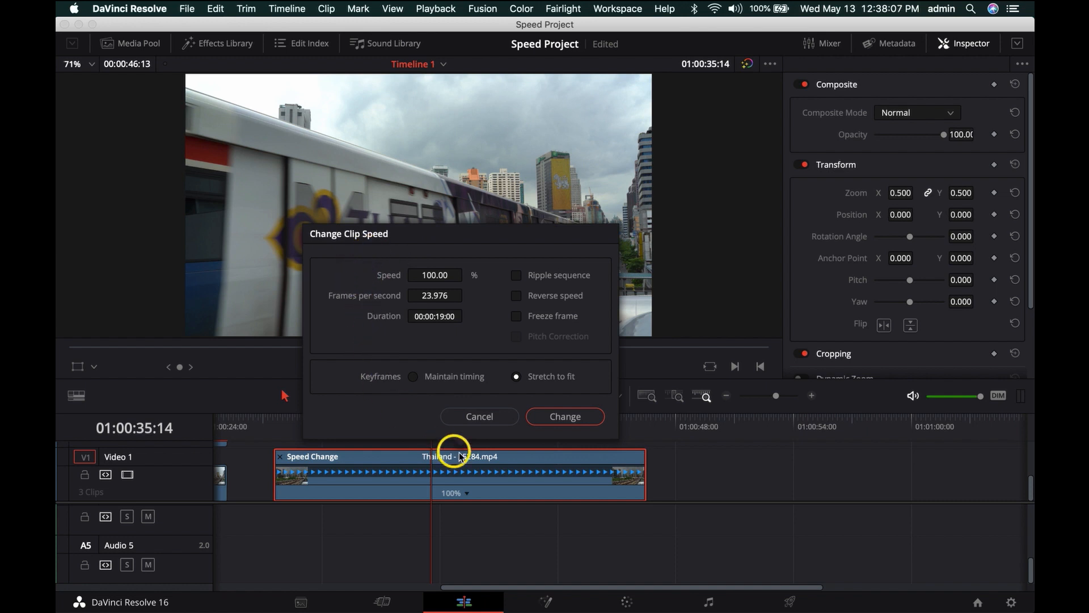
key(Escape)
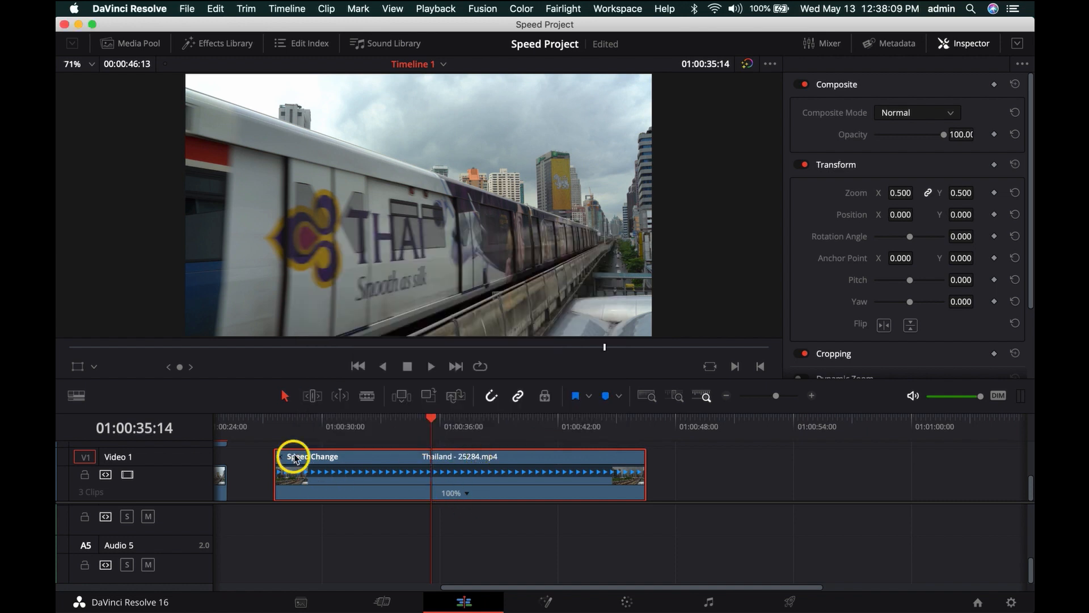
key(r)
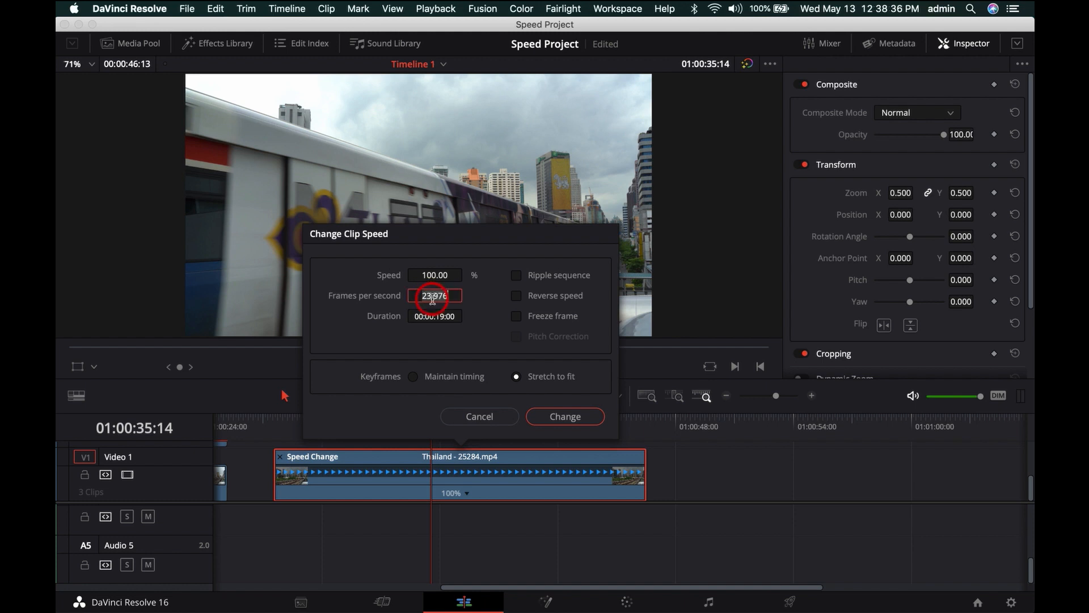
key(Return)
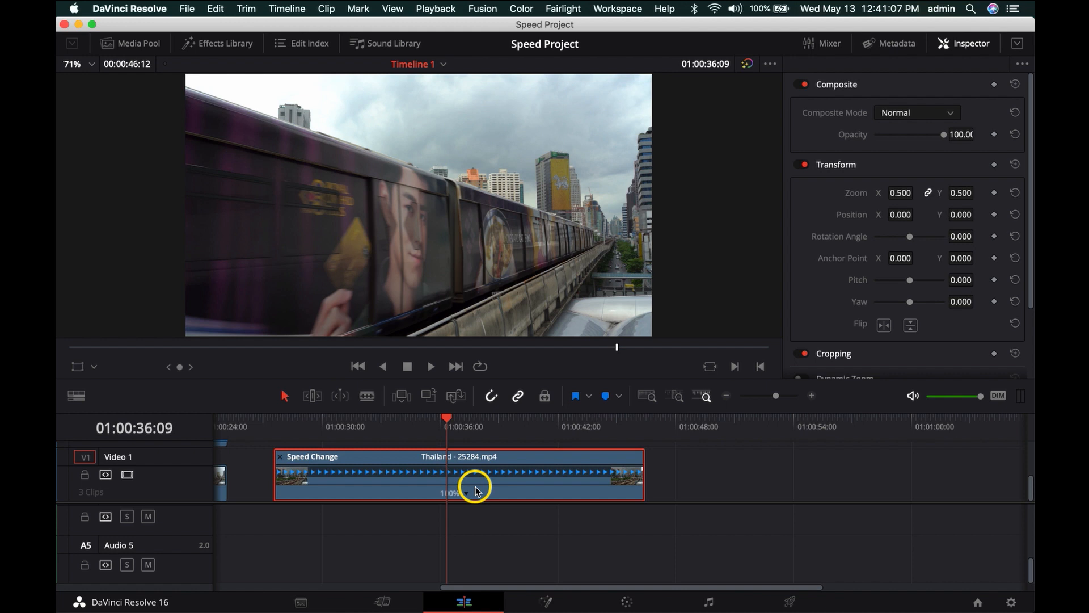
- Freeze the Thailand clip from the playhead at 01:00:36:09 onward using the Freeze frame option of Change Clip Speed
key(ctrl+r)
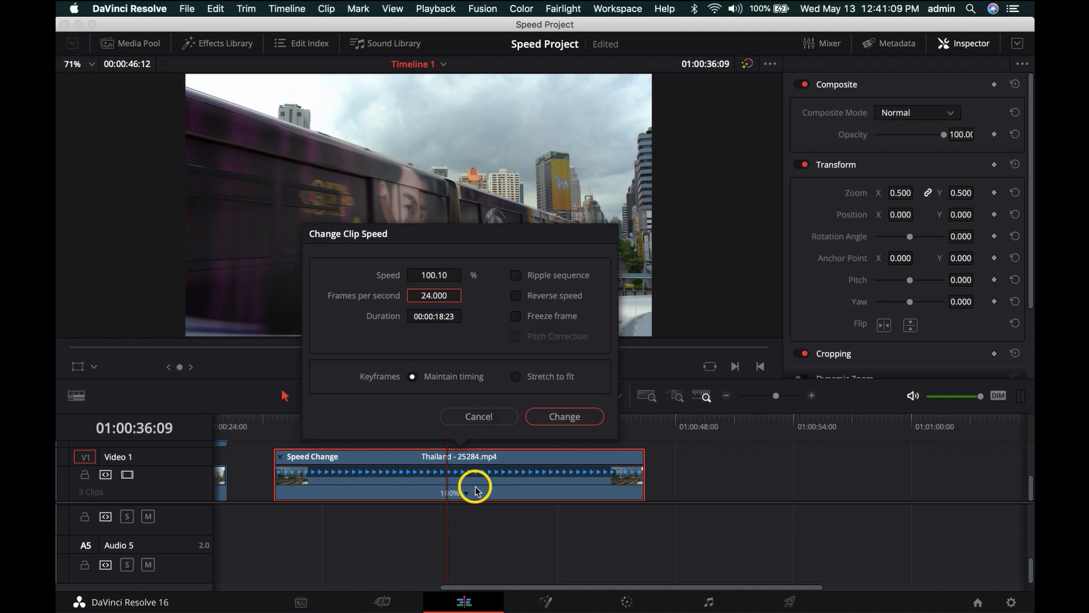
click(516, 317)
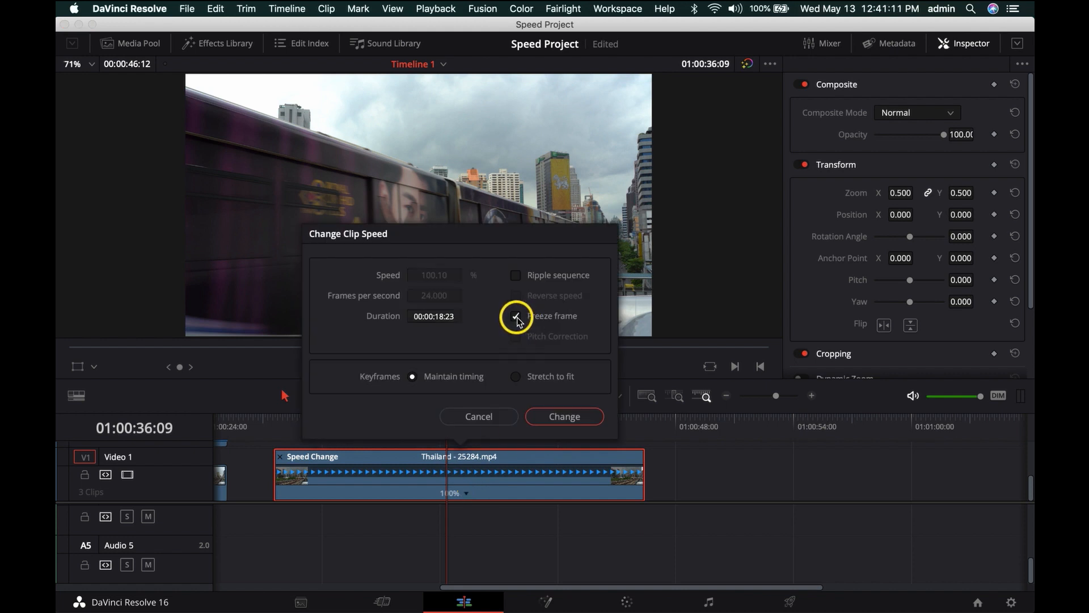
click(567, 418)
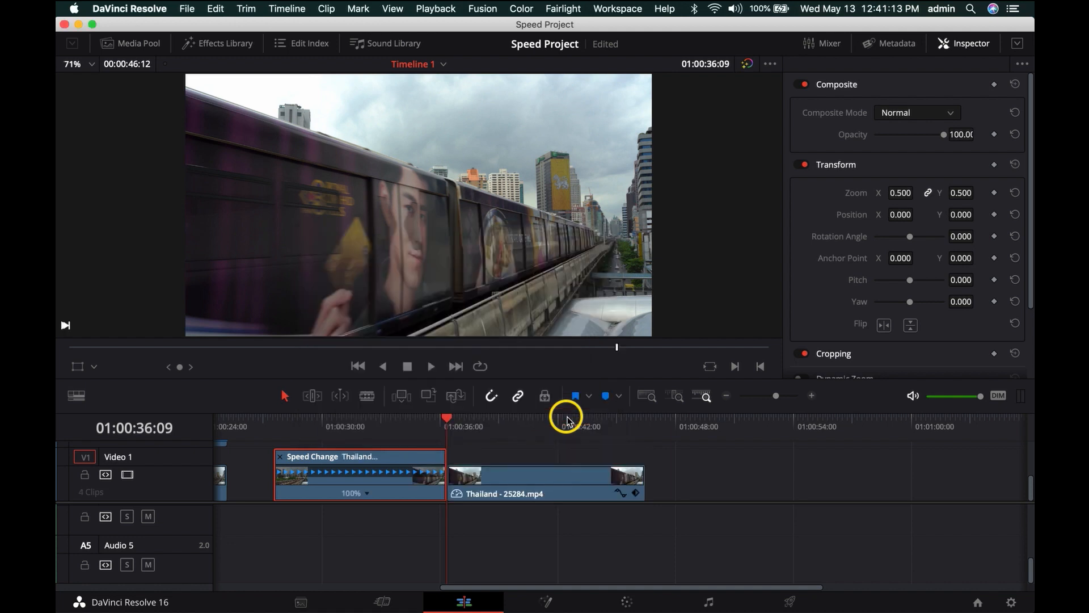
- Play across the cut into the frozen Thailand clip and scrub through both parts to check the freeze
click(415, 425)
key(space)
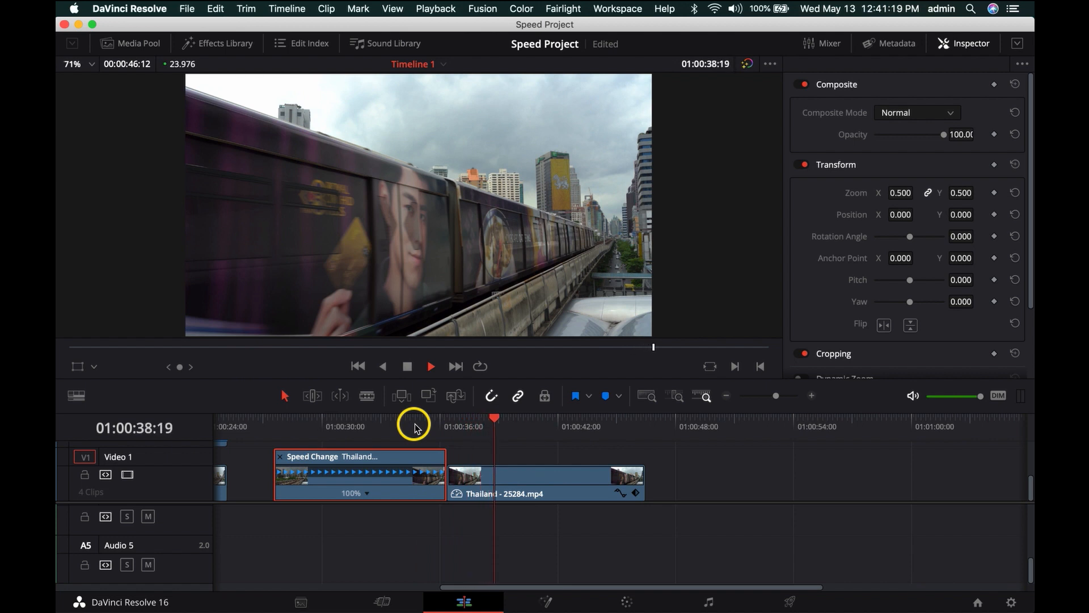
key(space)
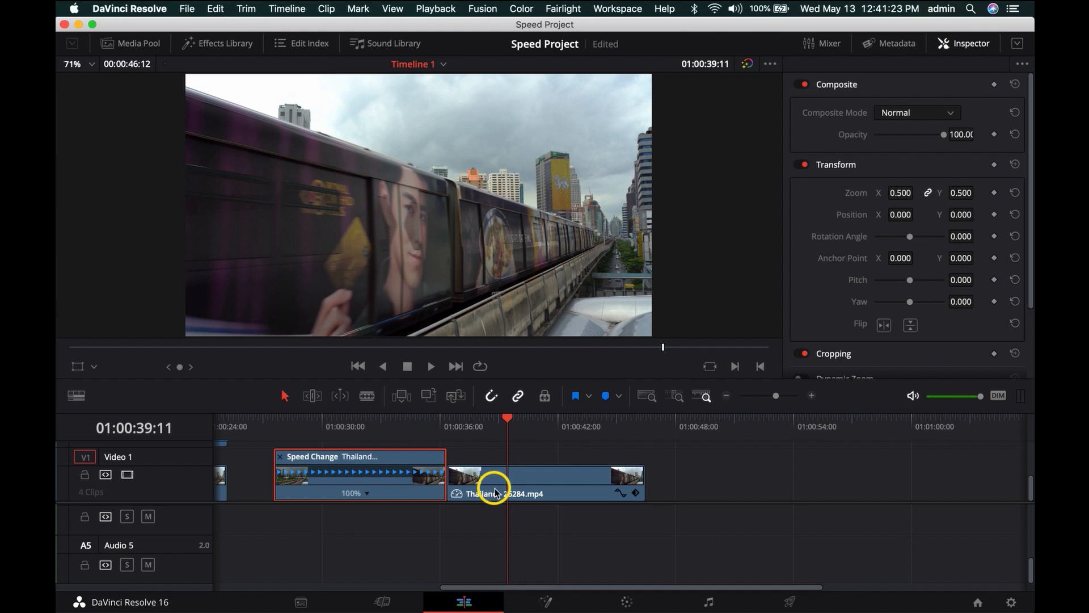
drag(507, 419, 452, 444)
click(533, 423)
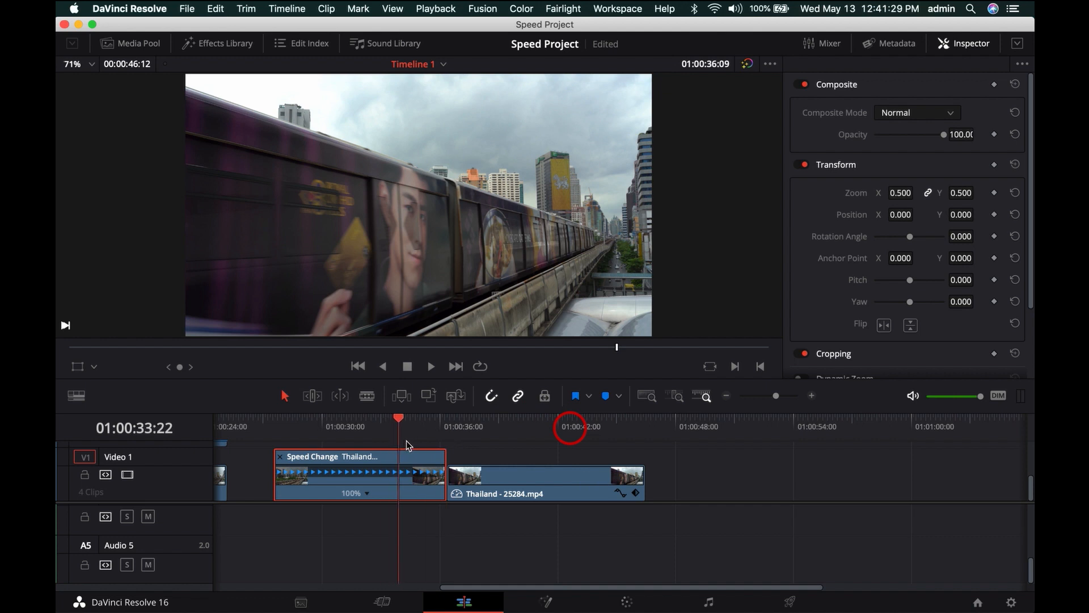
click(570, 457)
drag(636, 454, 506, 460)
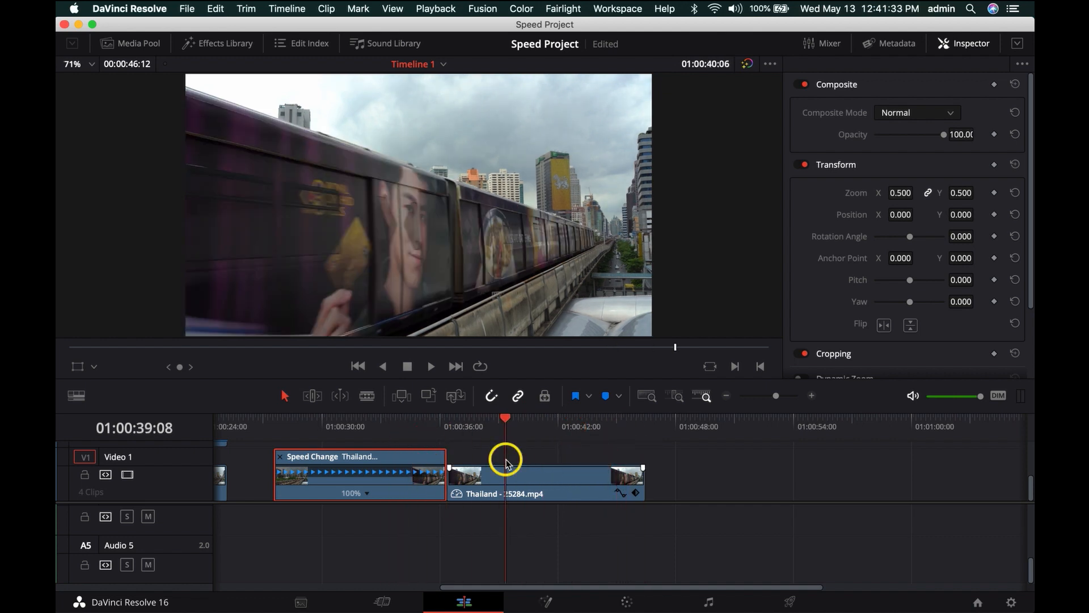